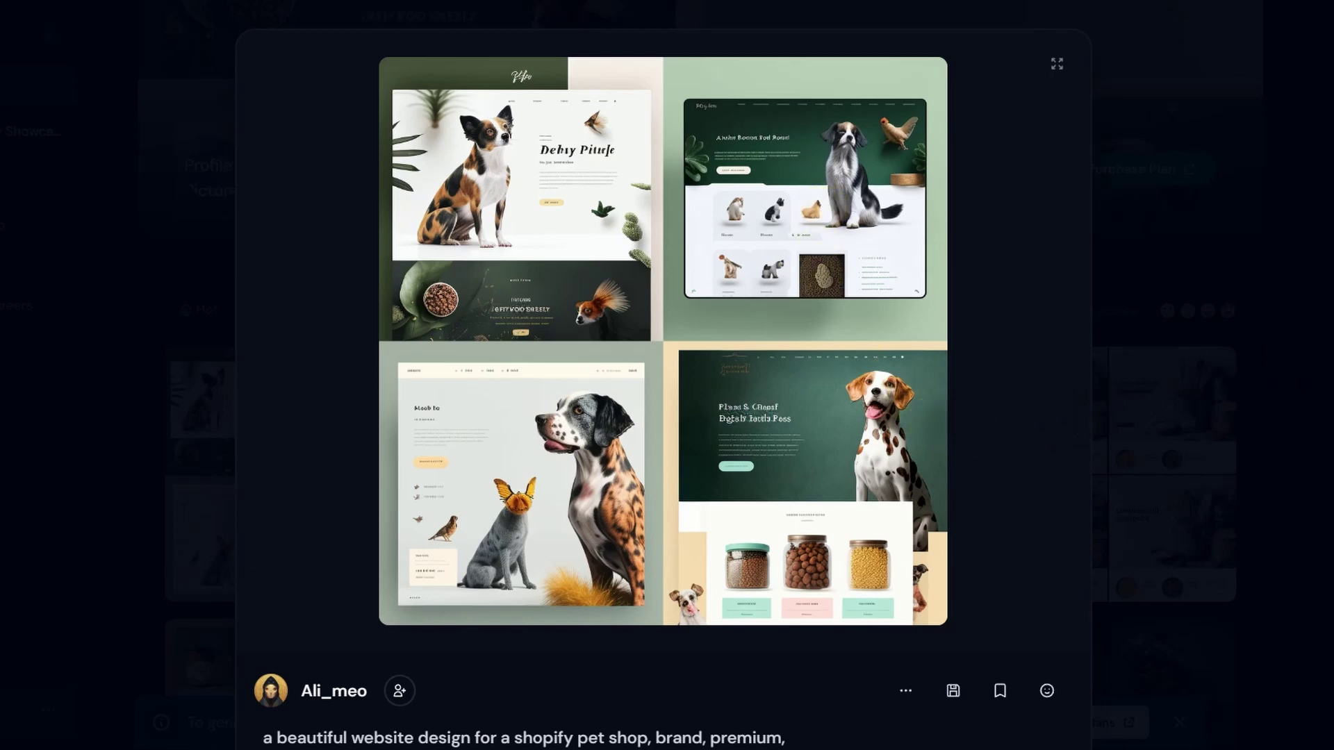
# Step through the showcase landing page images to the four-panel cooking shop concepts.
pyautogui.press('Right')
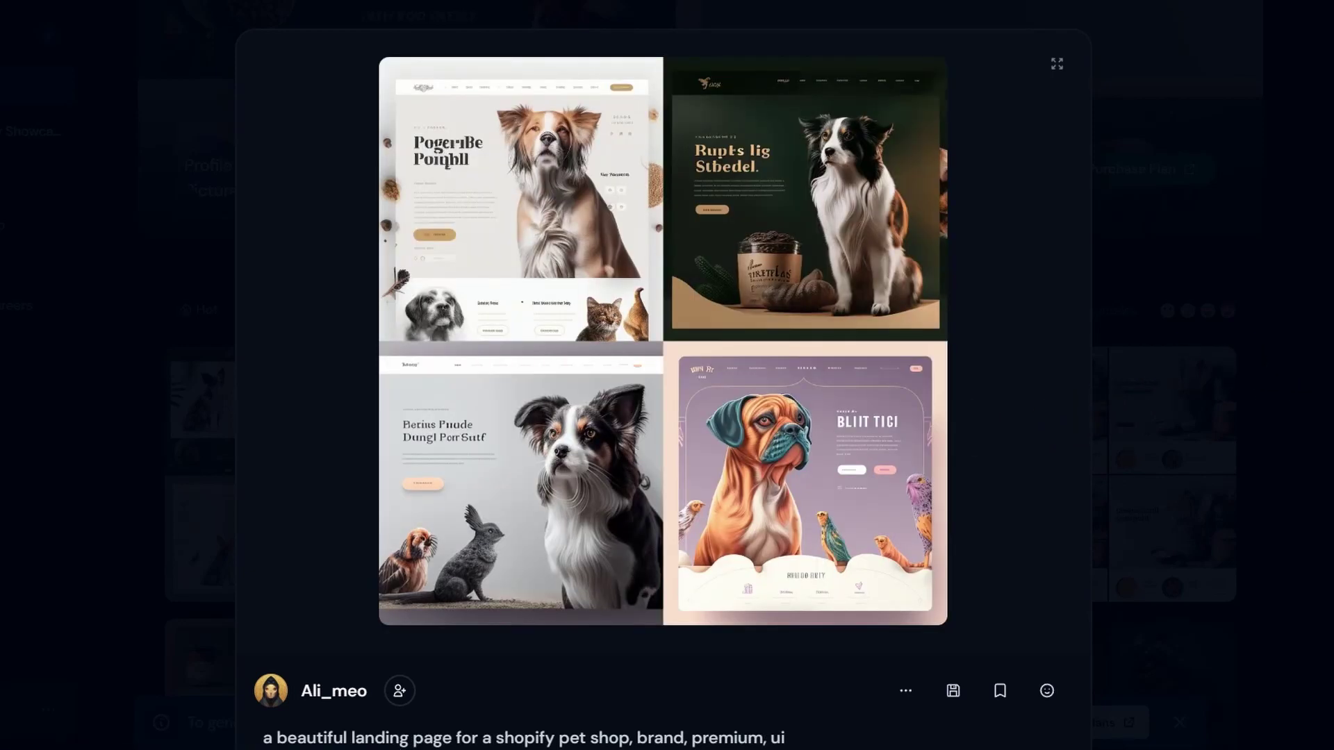
pyautogui.press('Right')
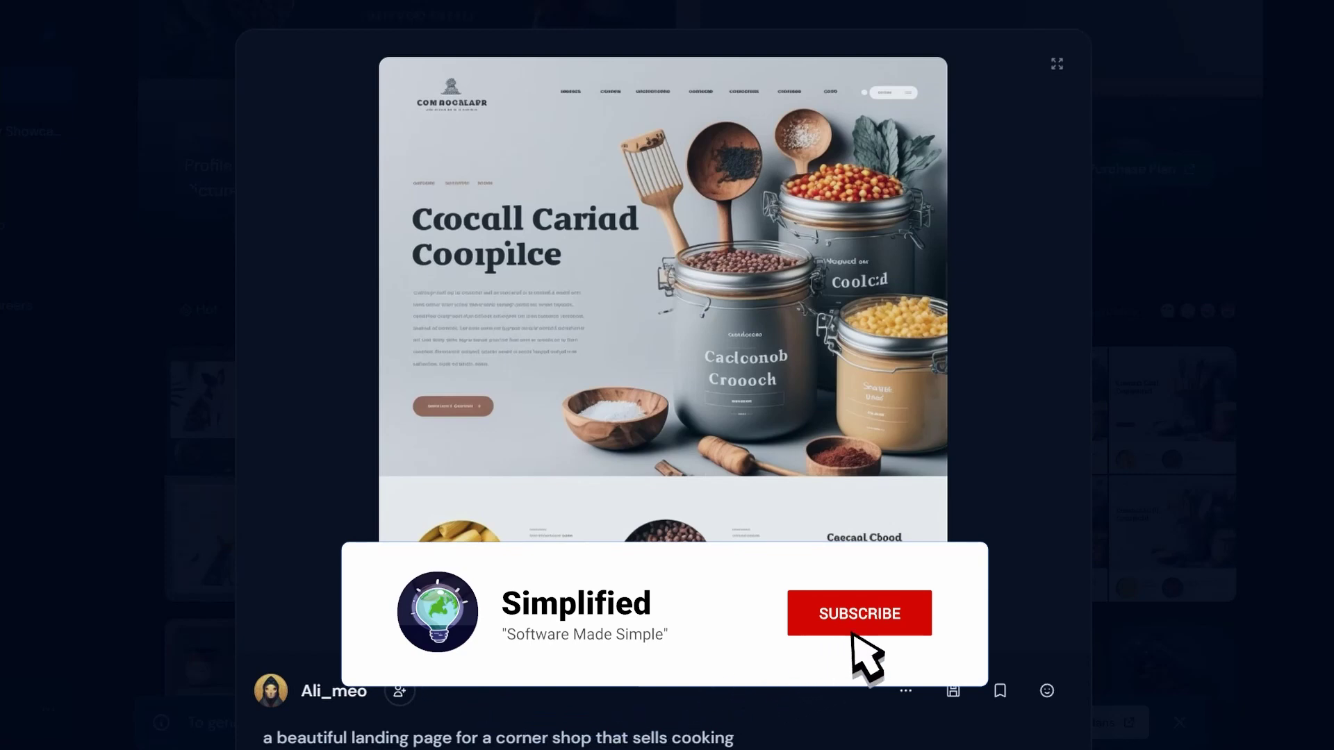
pyautogui.press('Right')
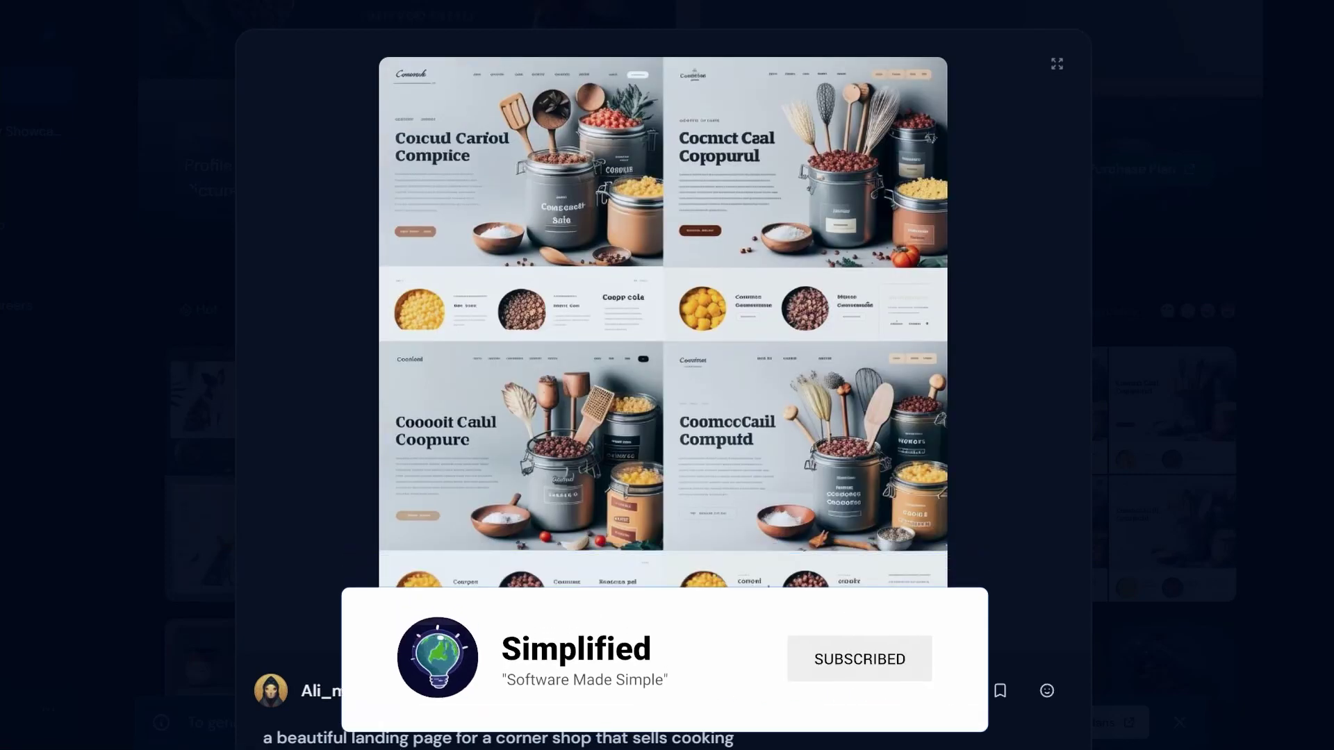
pyautogui.press('Right')
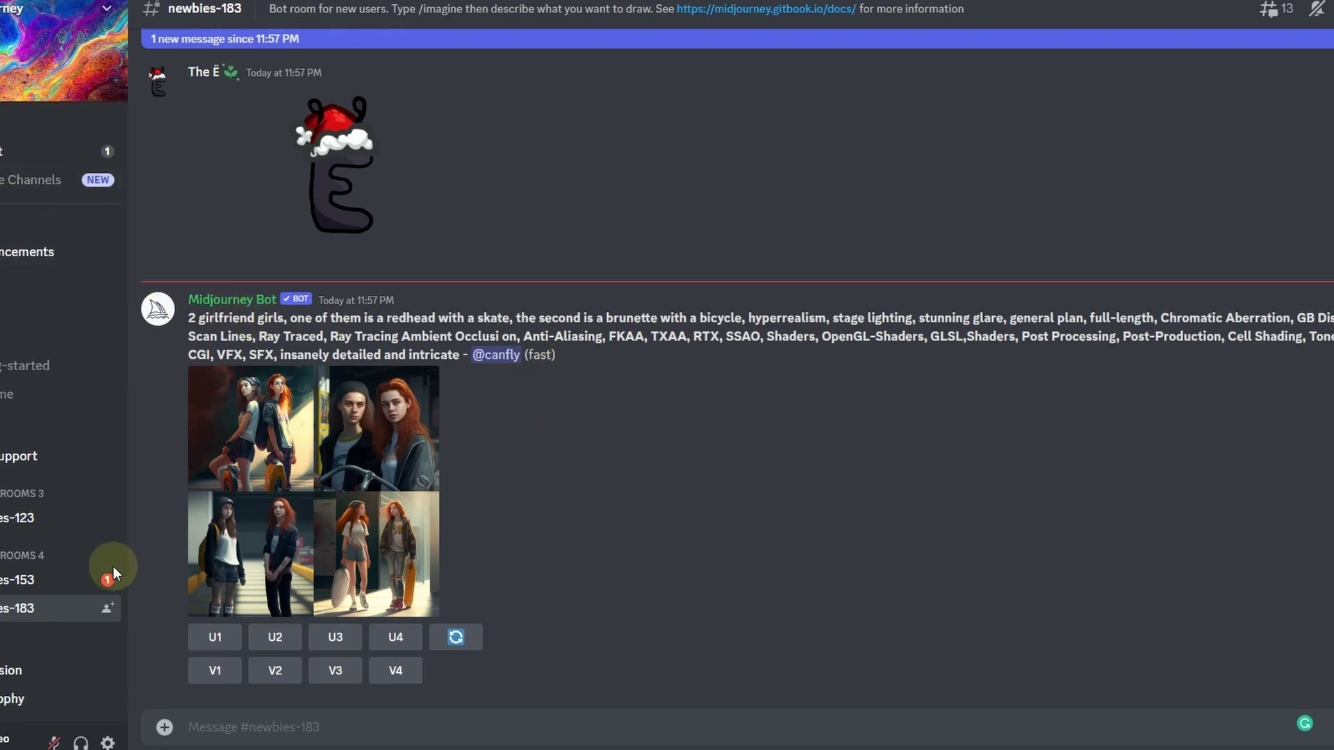
pyautogui.moveTo(21, 608)
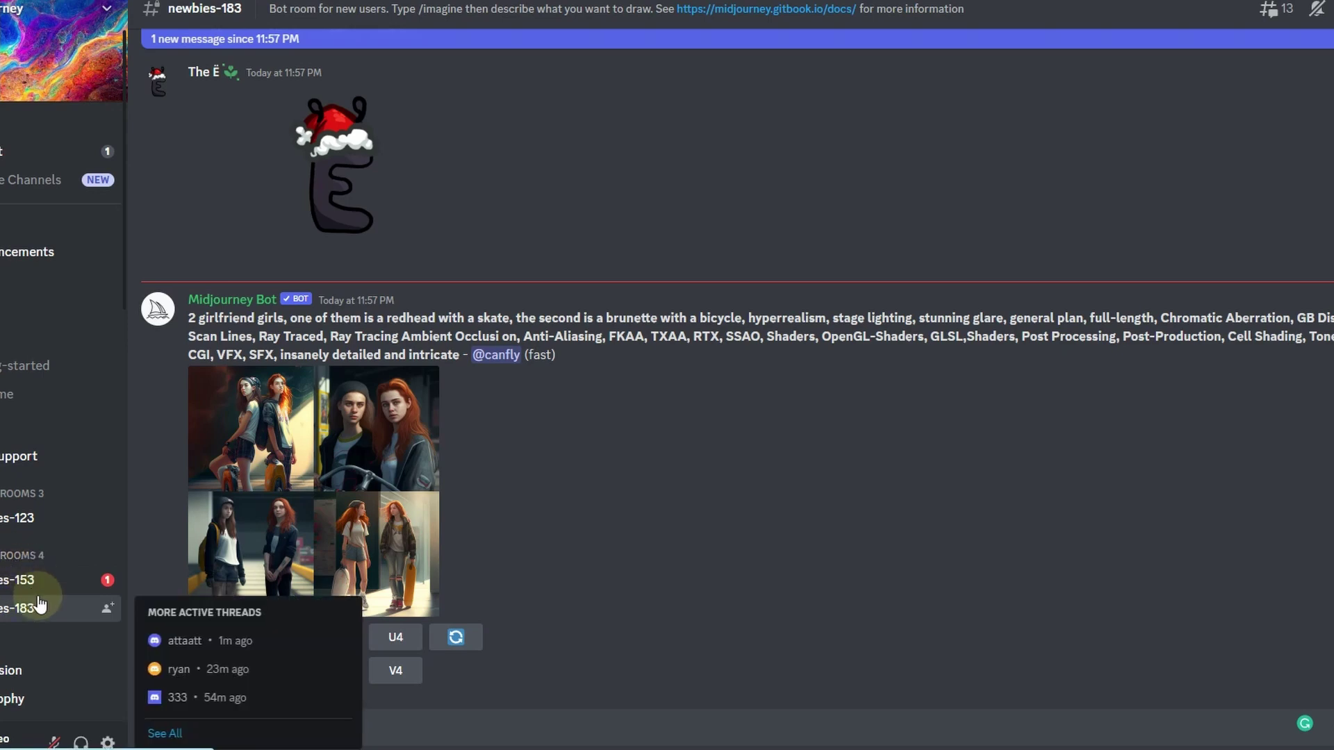
# In newbies-183, focus the message box and choose the /imagine command.
pyautogui.click(309, 728)
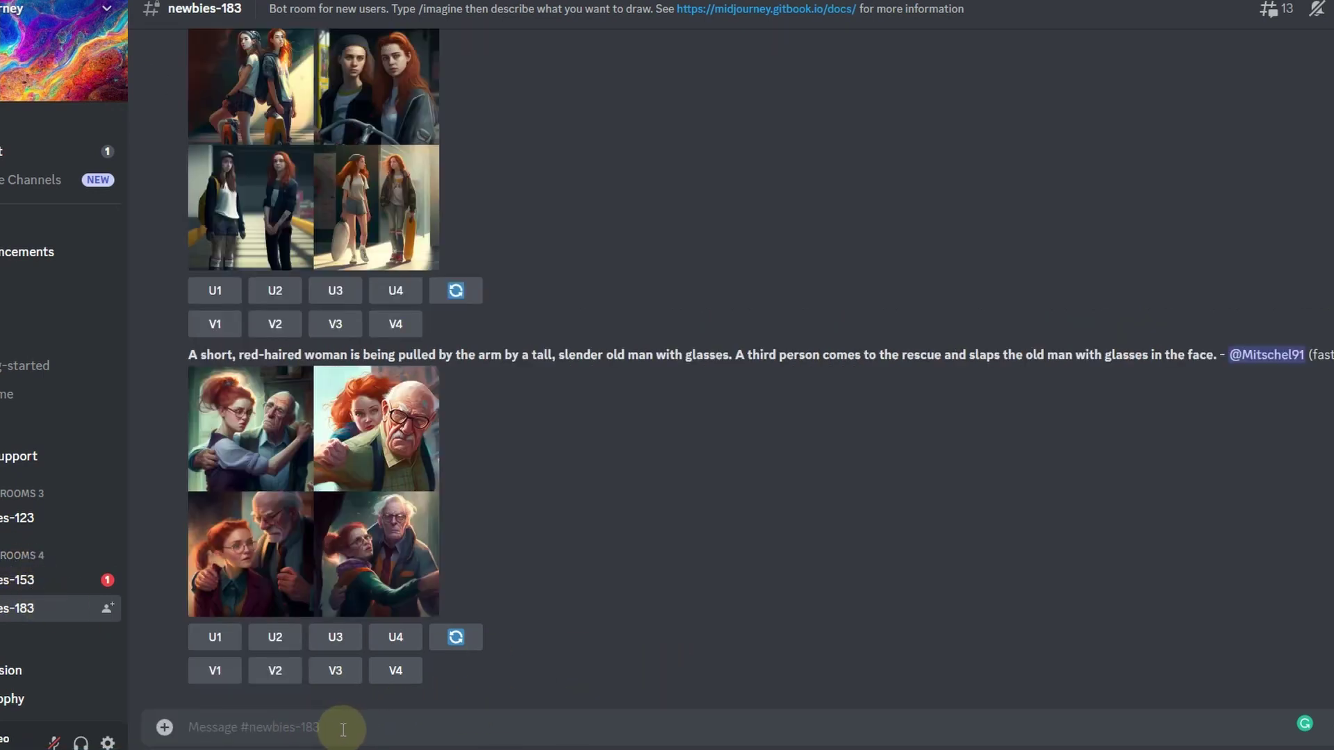
pyautogui.write('/')
pyautogui.write('ima')
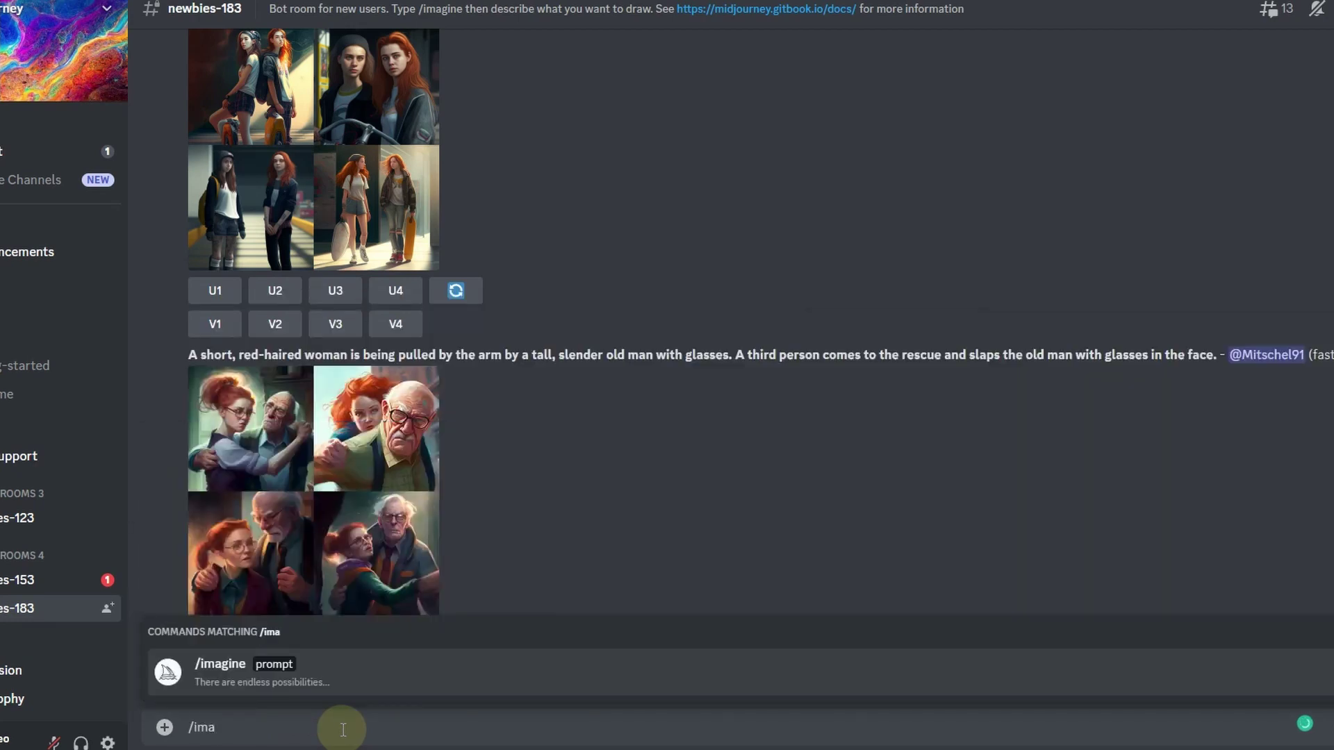
pyautogui.click(322, 681)
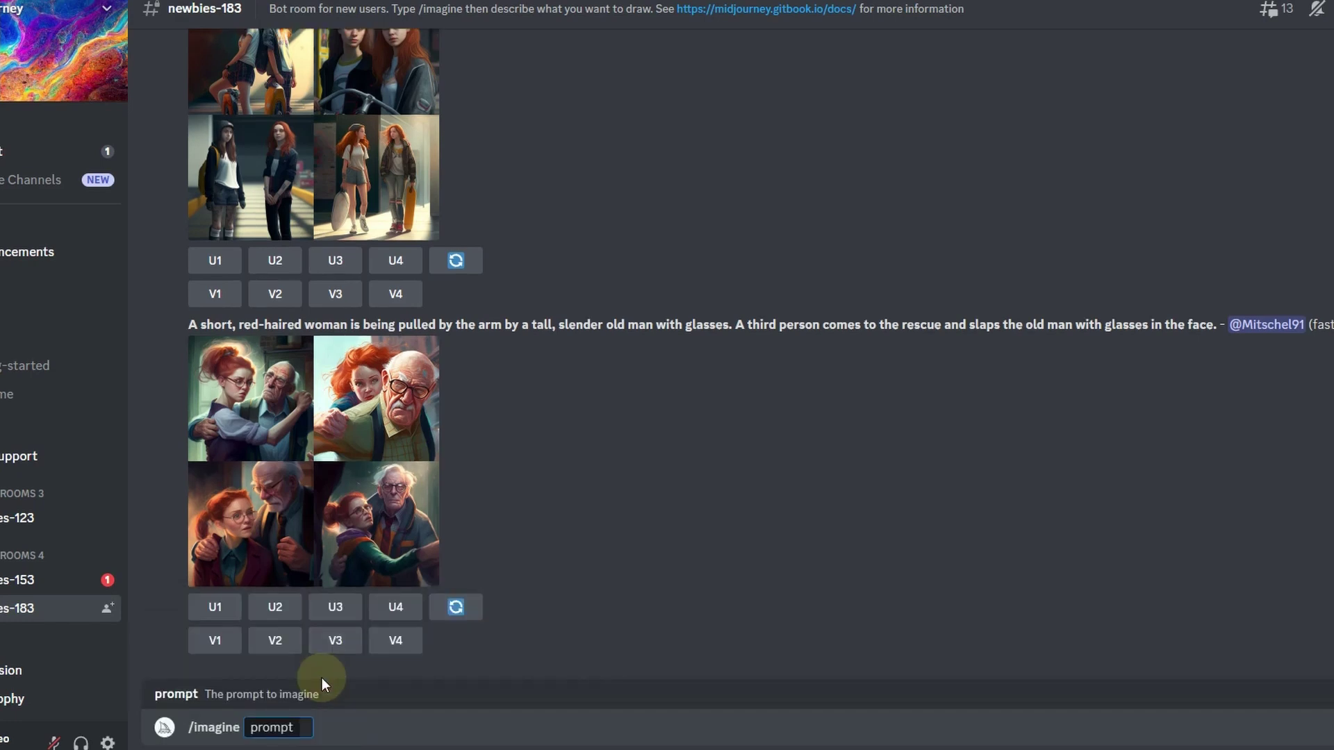
pyautogui.write('a beautiful website design for a shopify rock climbing fan merch, brand, premium, ui ,ux, ui/ux, aspect:3:2')
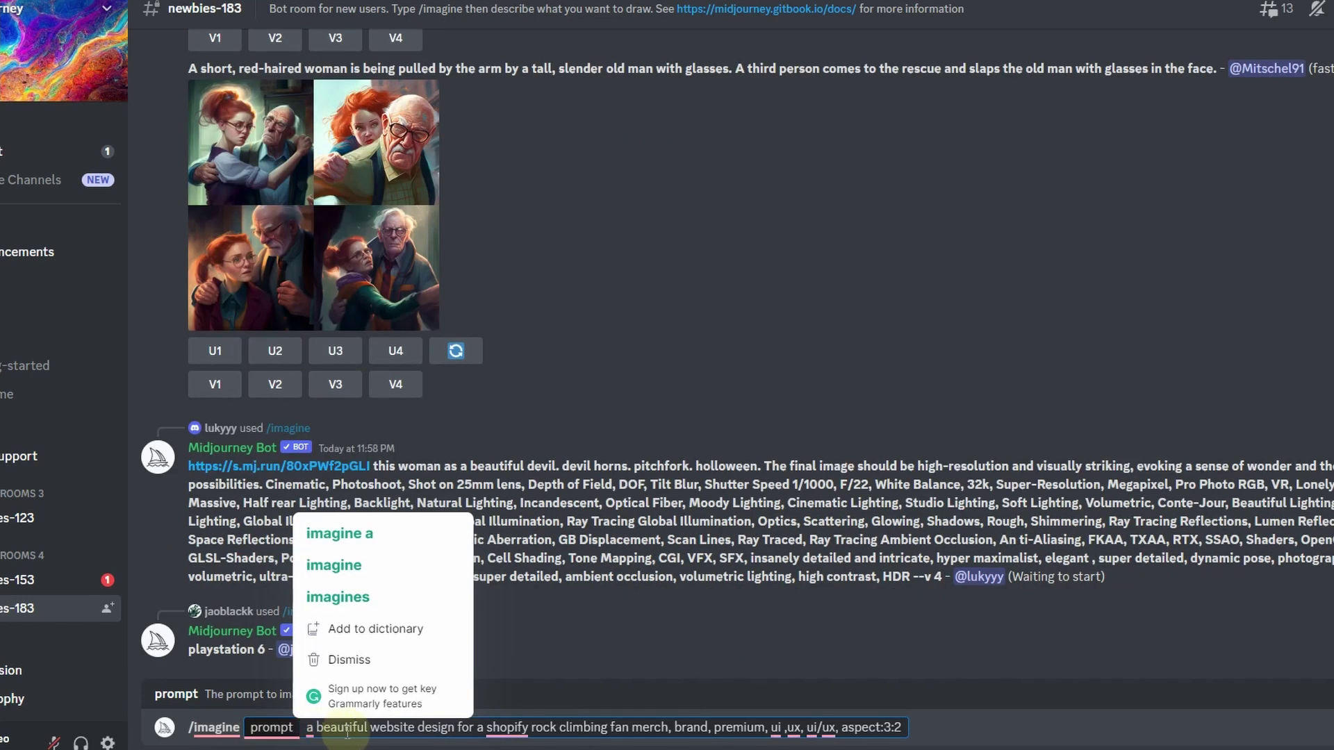
# Replace 'website design' and 'rock climbing fan merch' in the prompt with the racing wording.
pyautogui.moveTo(371, 727); pyautogui.dragTo(452, 728)
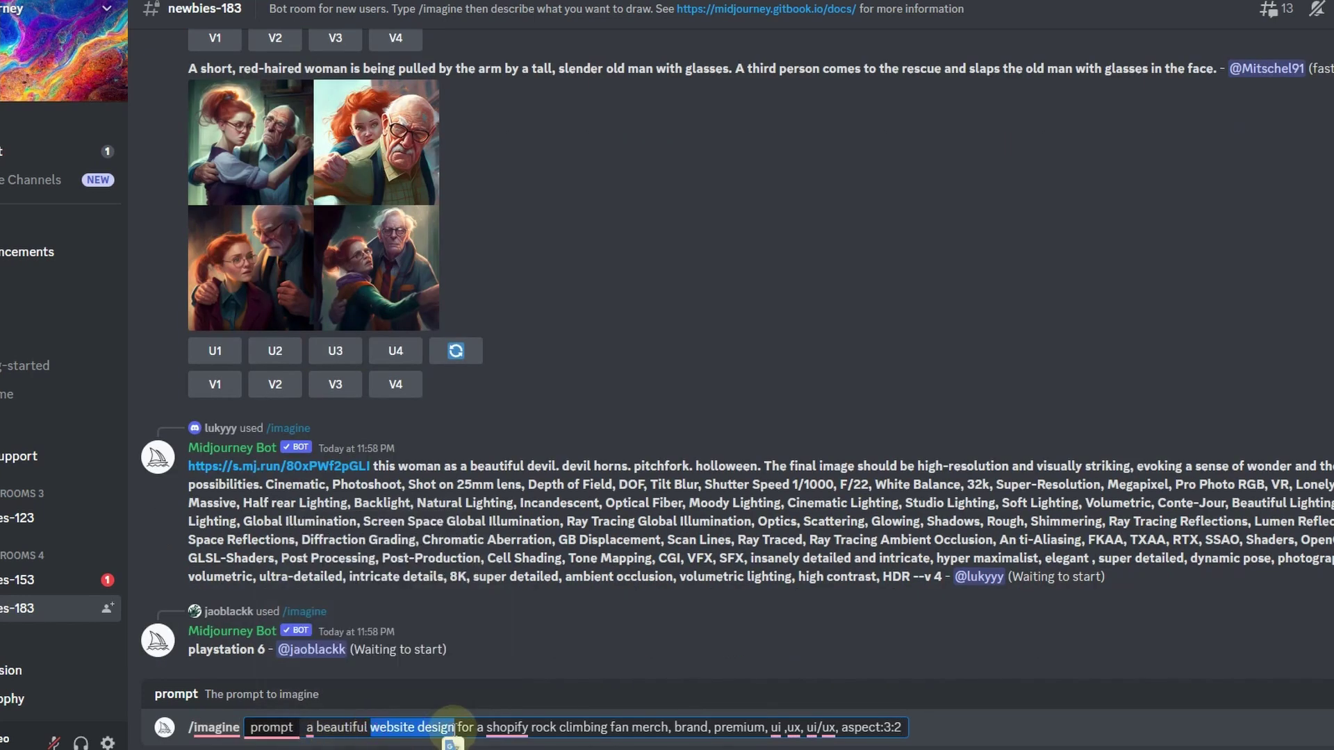
pyautogui.write('landing')
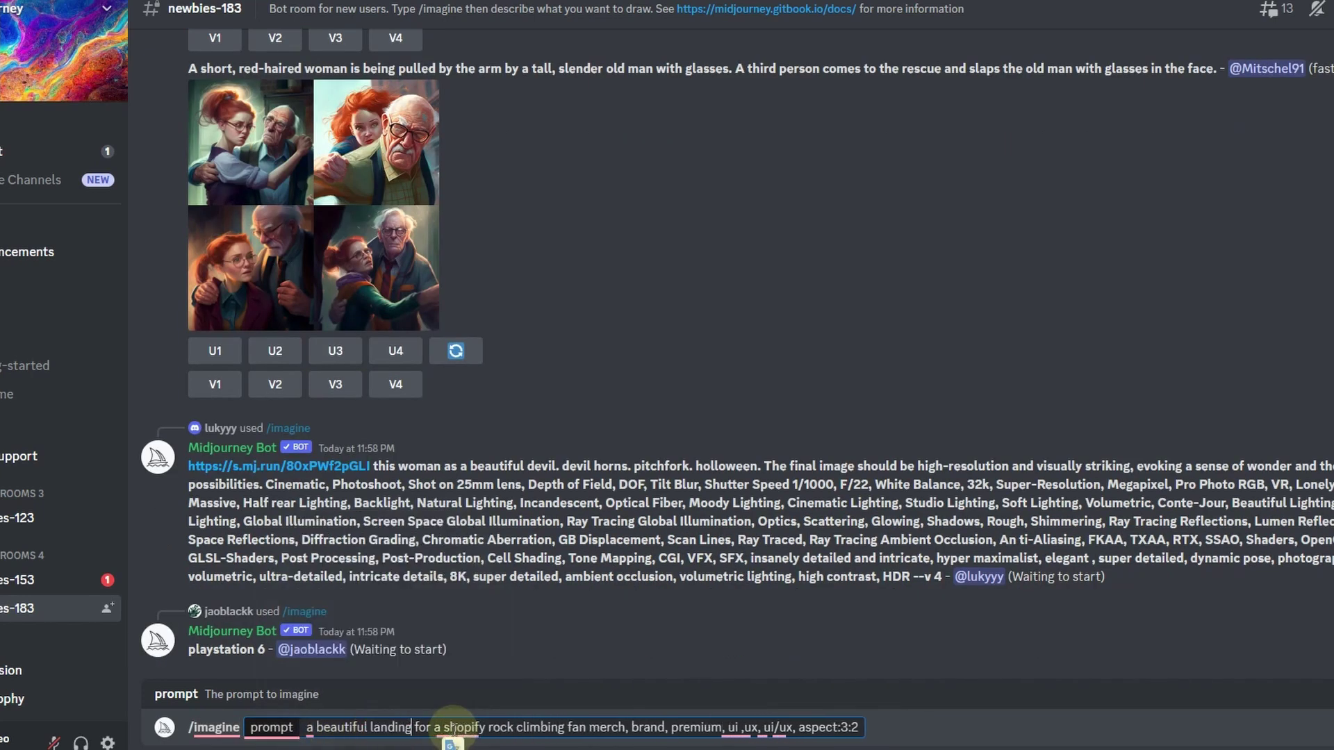
pyautogui.write(' page')
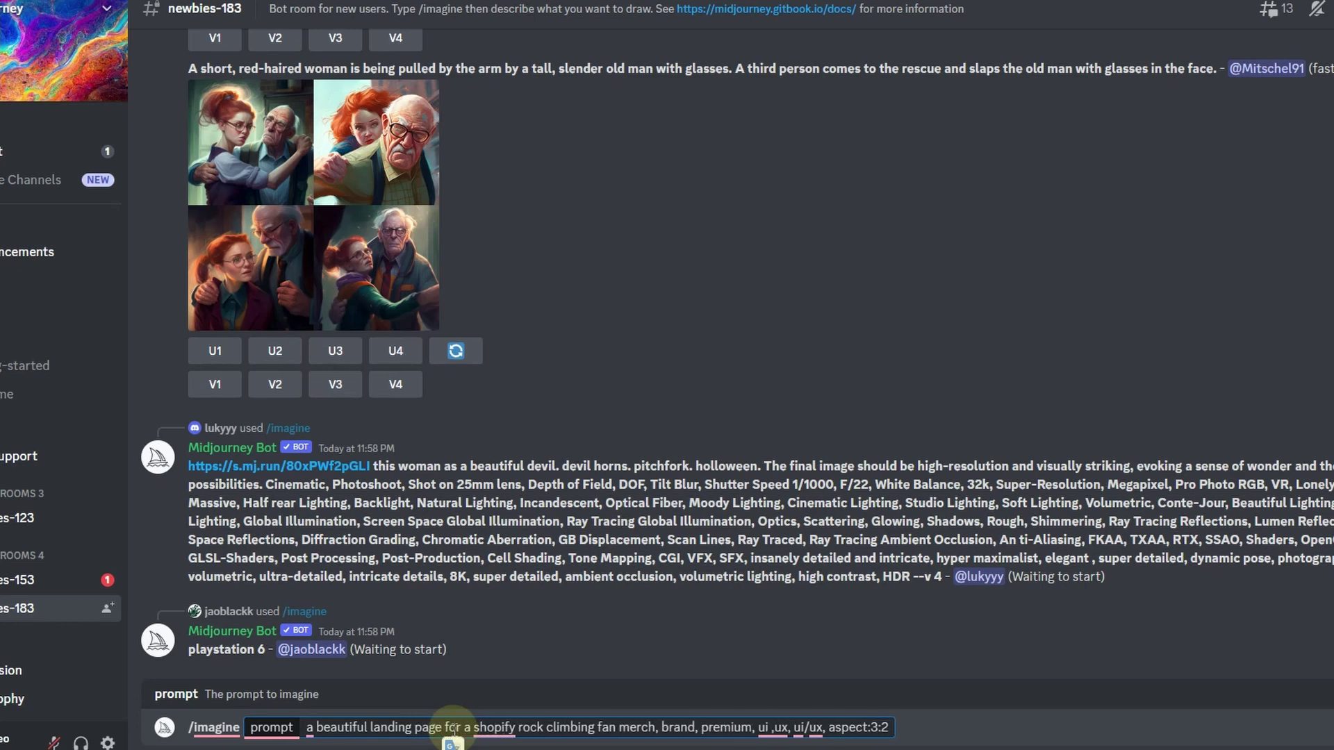
pyautogui.moveTo(519, 729); pyautogui.dragTo(658, 730)
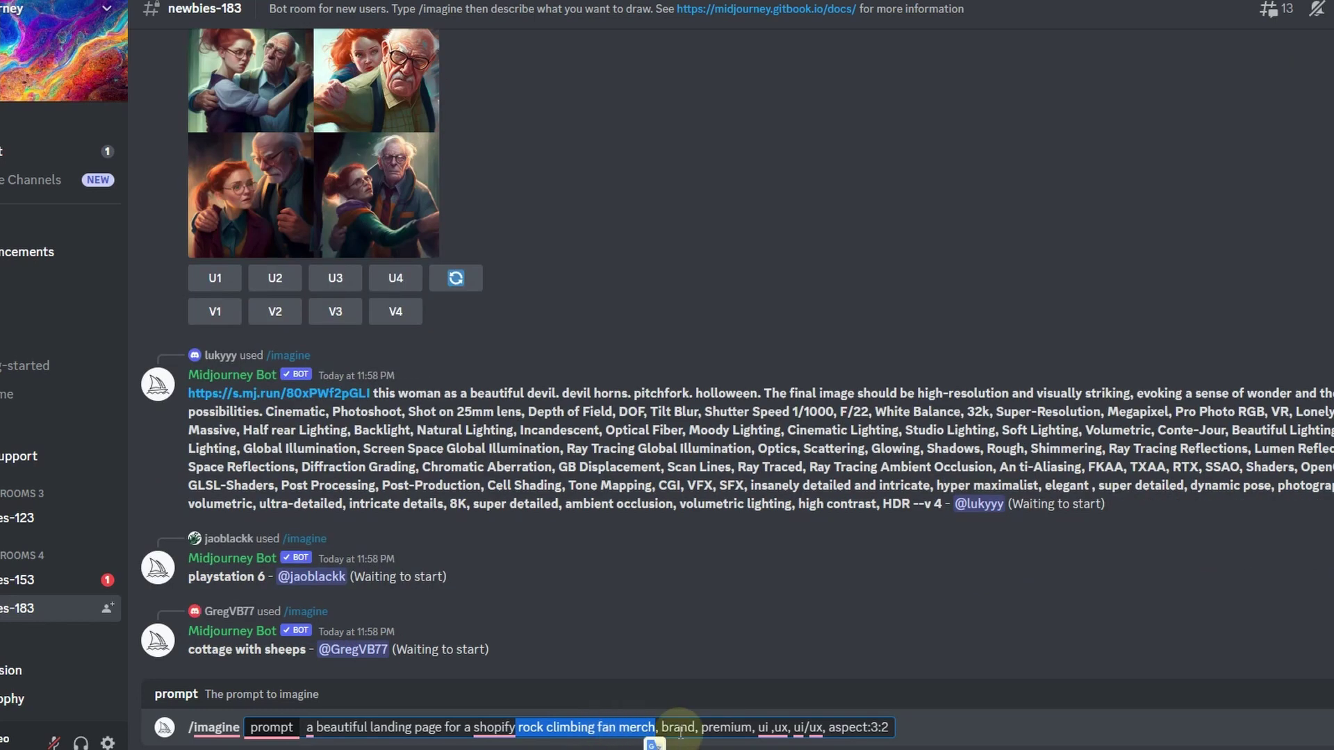
pyautogui.click(519, 728)
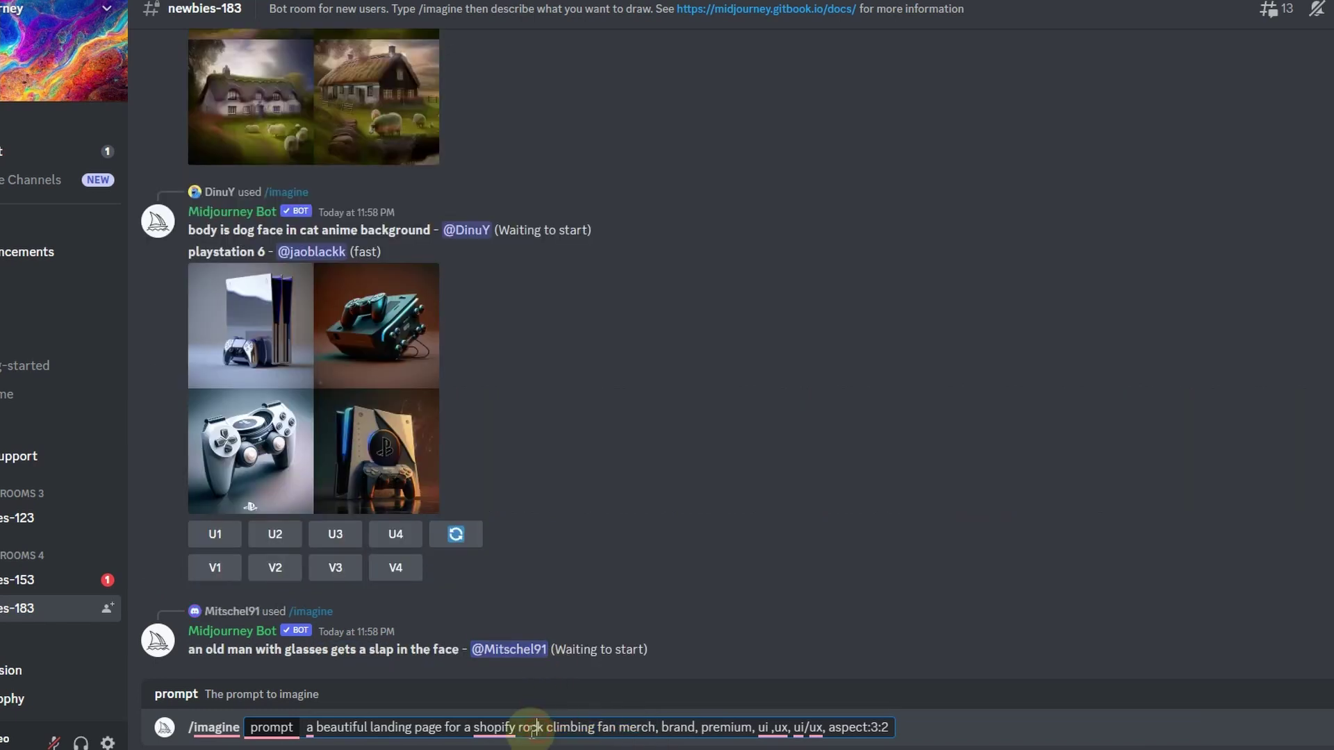
pyautogui.moveTo(518, 727); pyautogui.dragTo(650, 728)
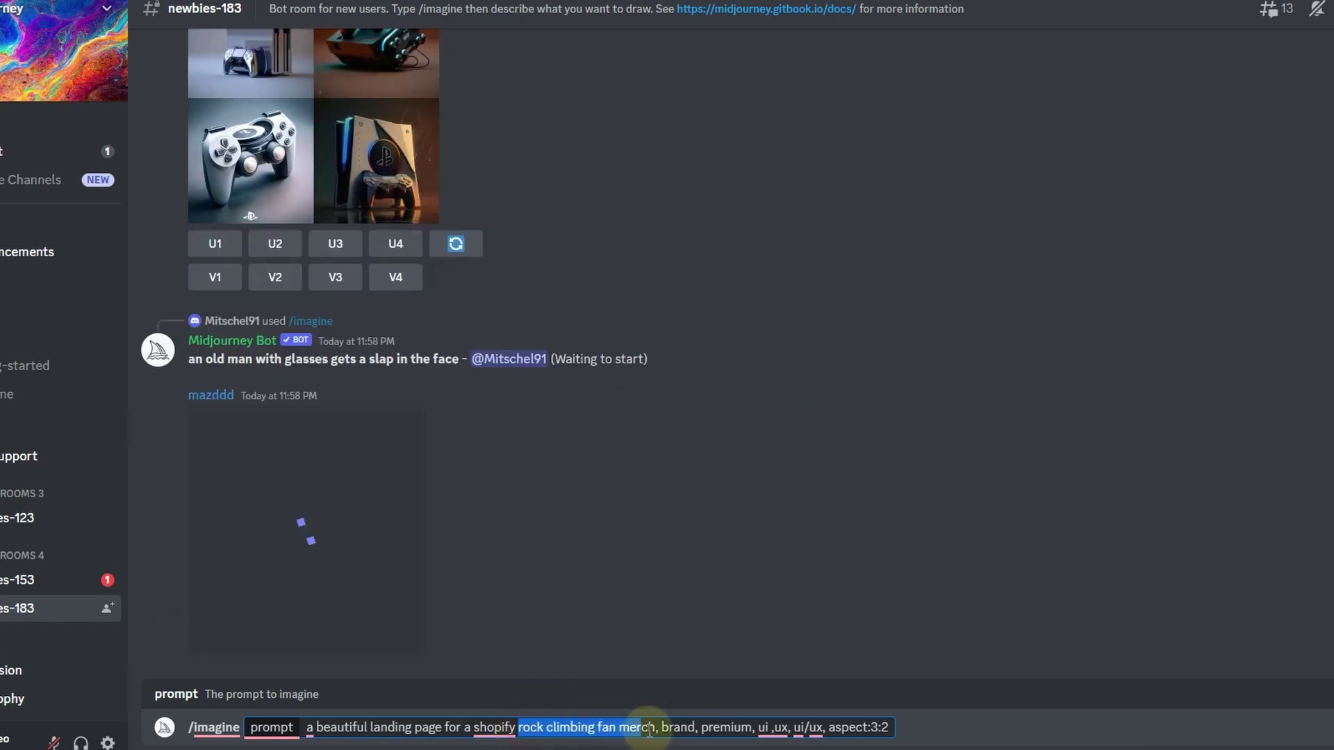
pyautogui.write('formula racing')
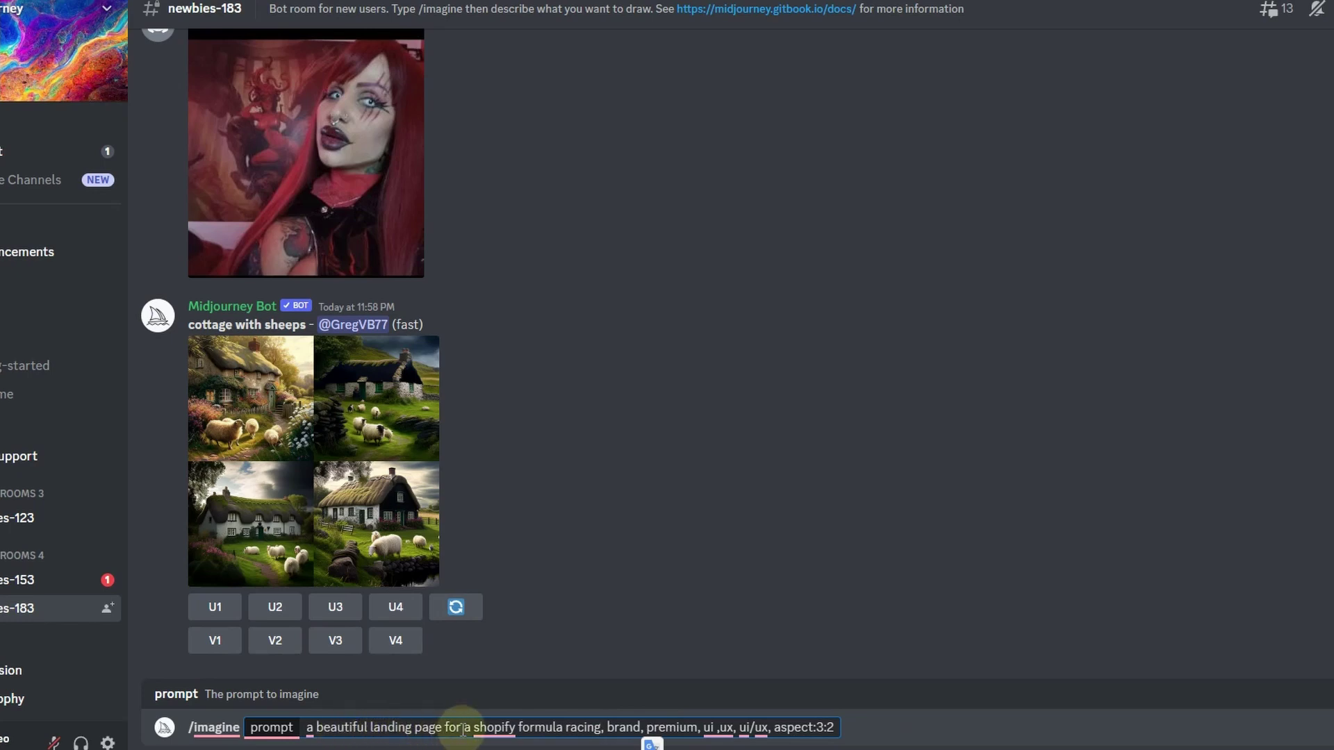
pyautogui.click(601, 729)
pyautogui.write('car')
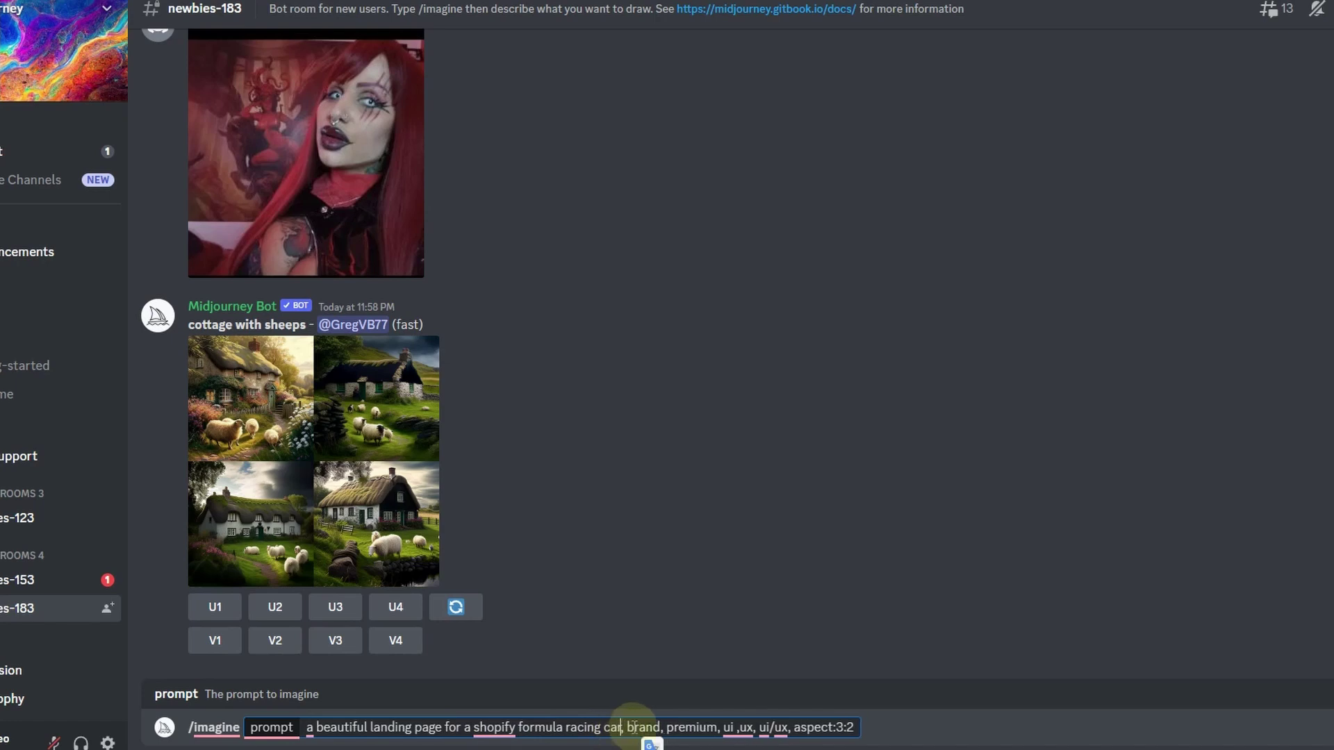
# Adjust 'brand' and 'premium' and fix spacing before 'version: 4' at the prompt's end.
pyautogui.moveTo(626, 729); pyautogui.dragTo(666, 727)
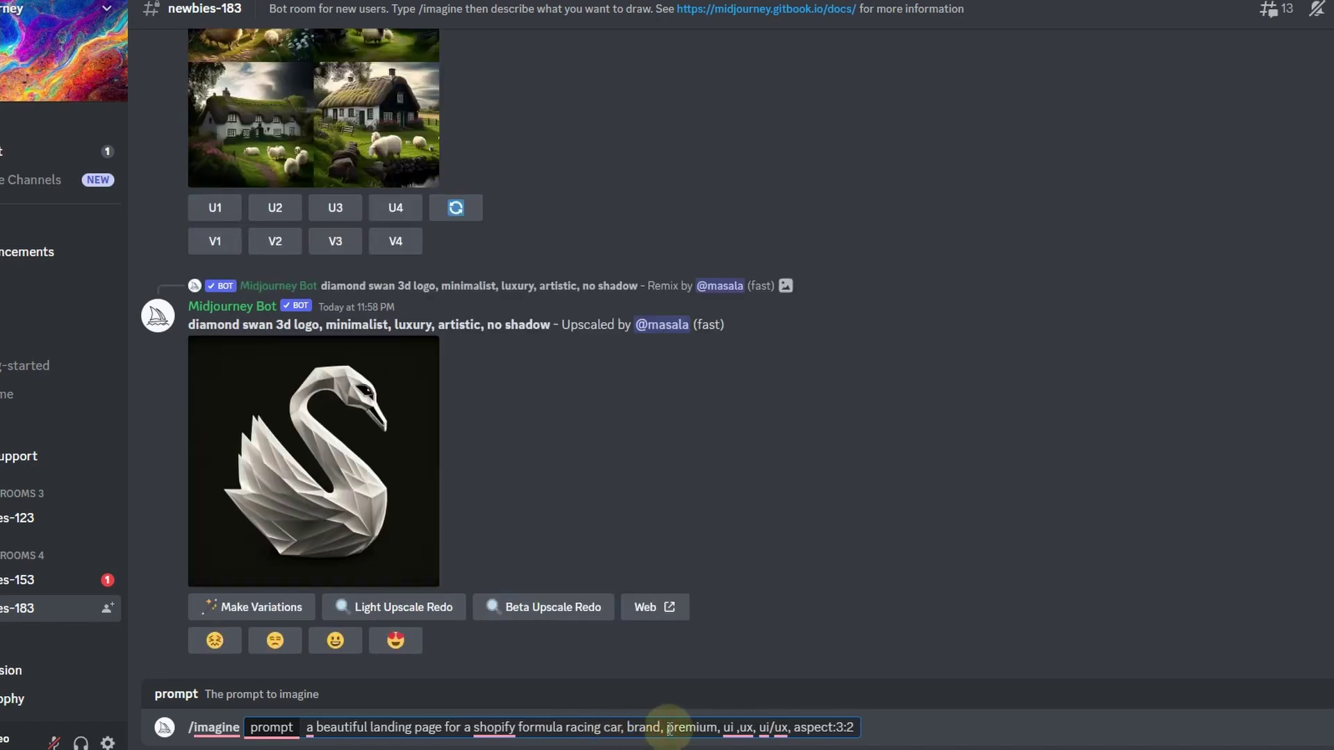
pyautogui.moveTo(668, 728); pyautogui.dragTo(717, 728)
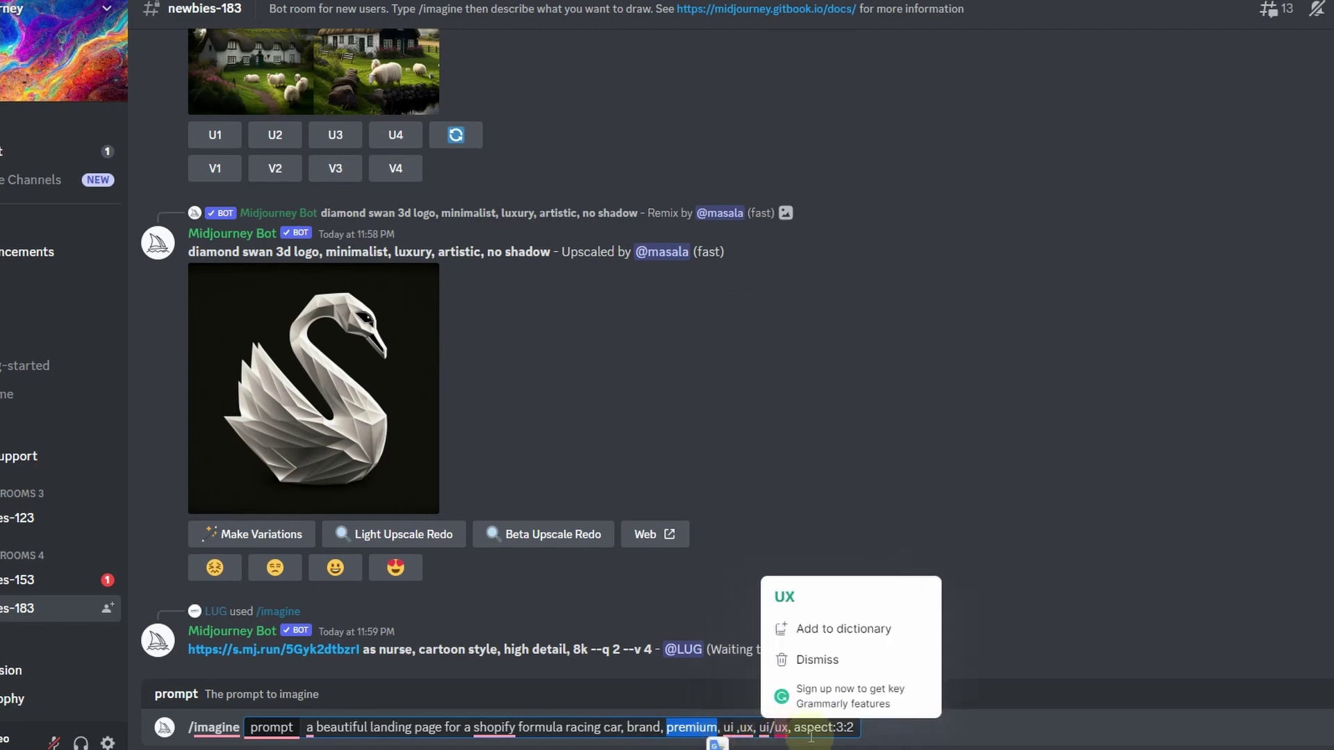
pyautogui.click(856, 728)
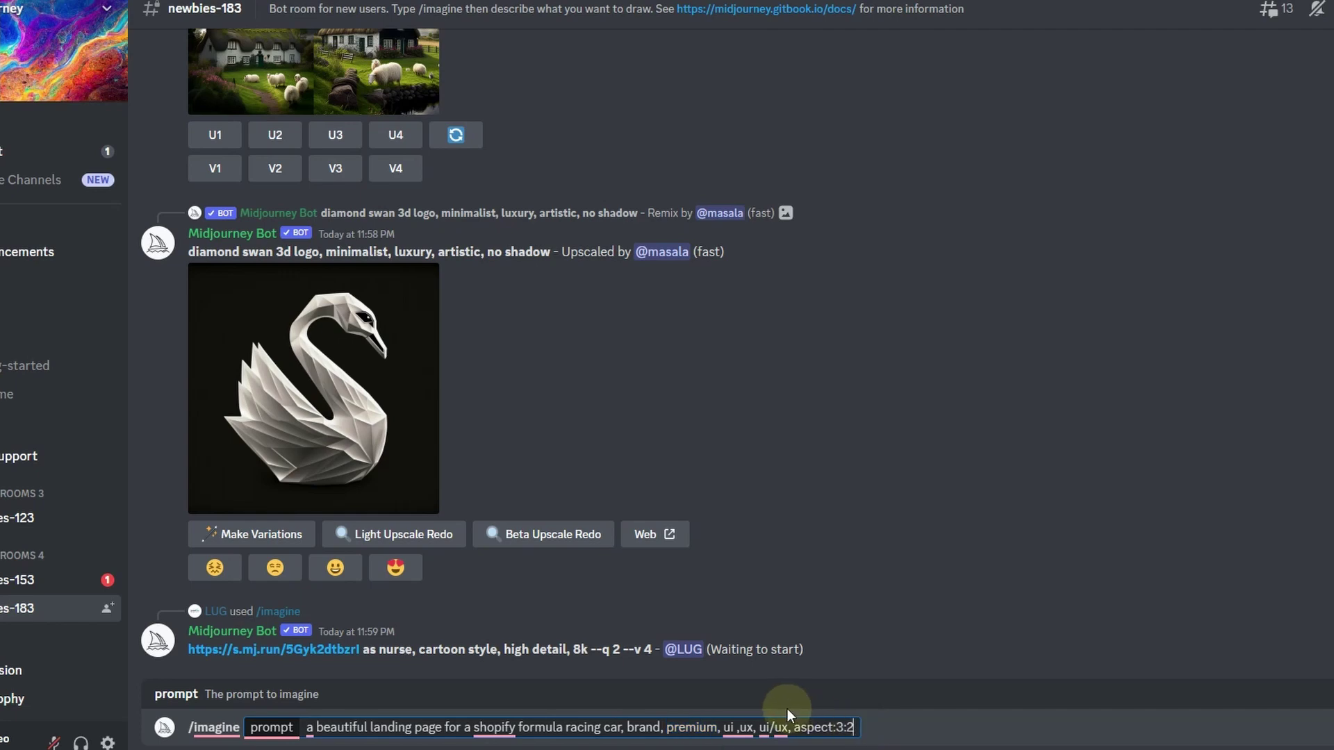
pyautogui.write(', versi')
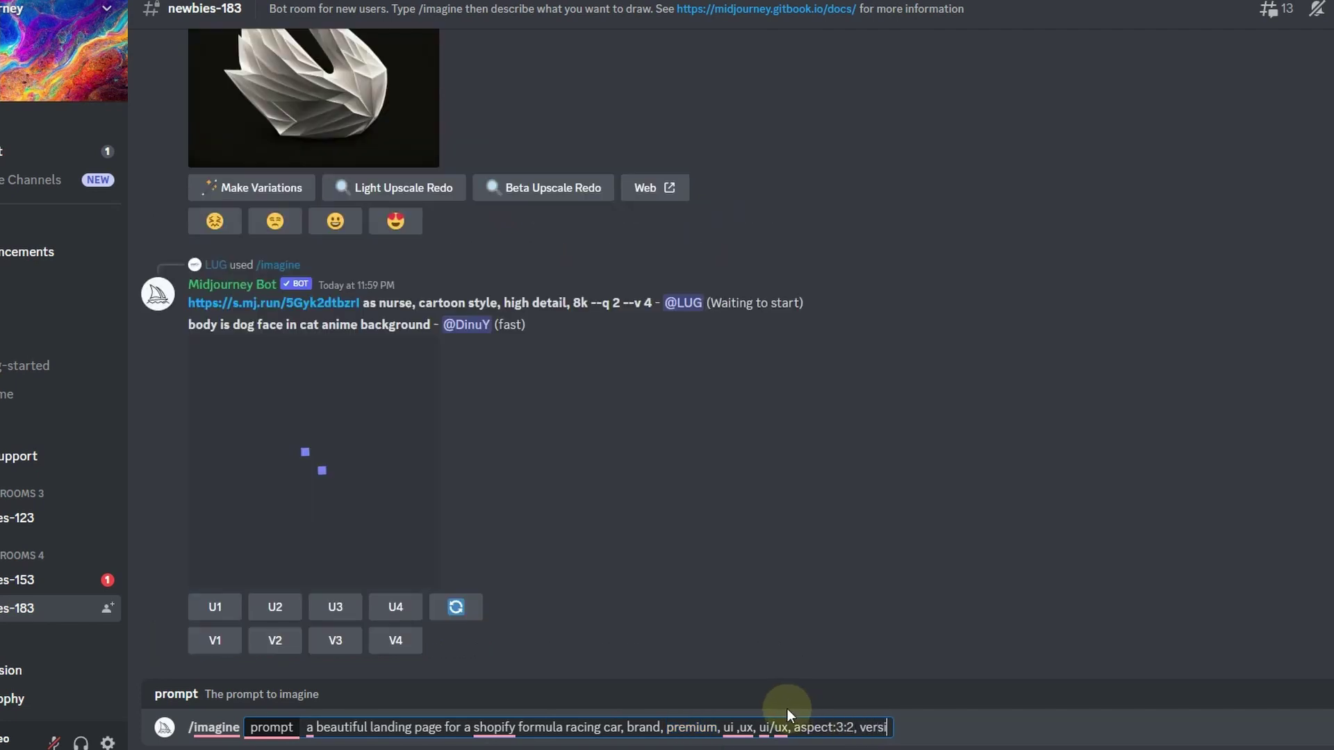
pyautogui.write('on:4')
pyautogui.press('Left')
pyautogui.press('Right')
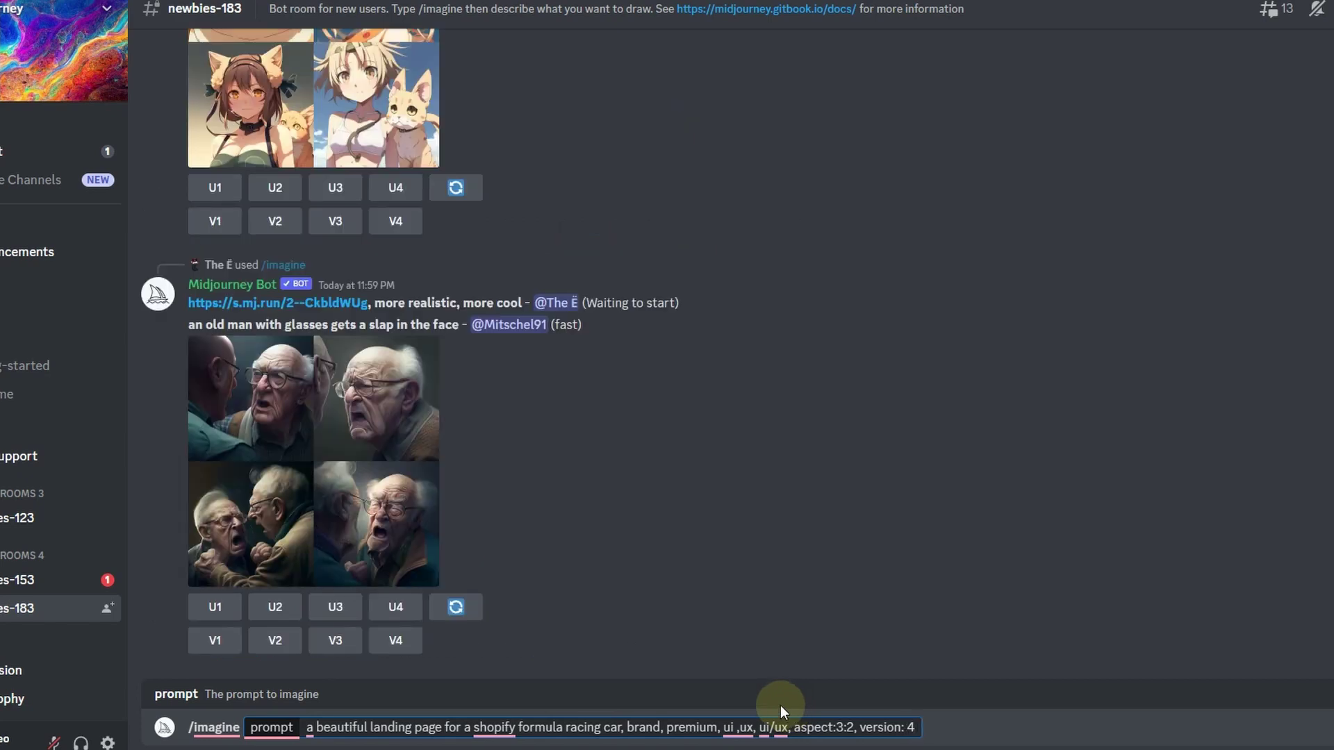
pyautogui.hotkey('ctrl', 'a')
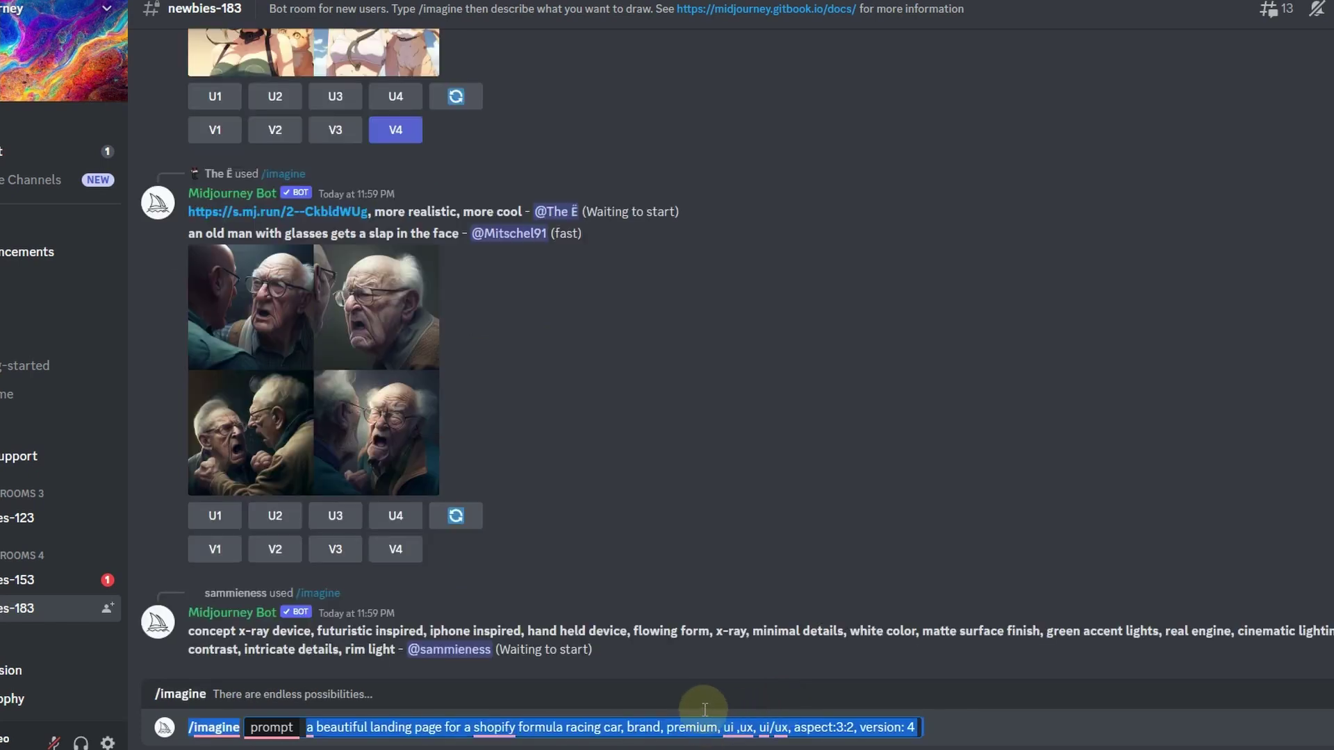
pyautogui.click(706, 726)
# Submit the racing car landing page prompt, then enlarge and close the finished grid.
pyautogui.press('Return')
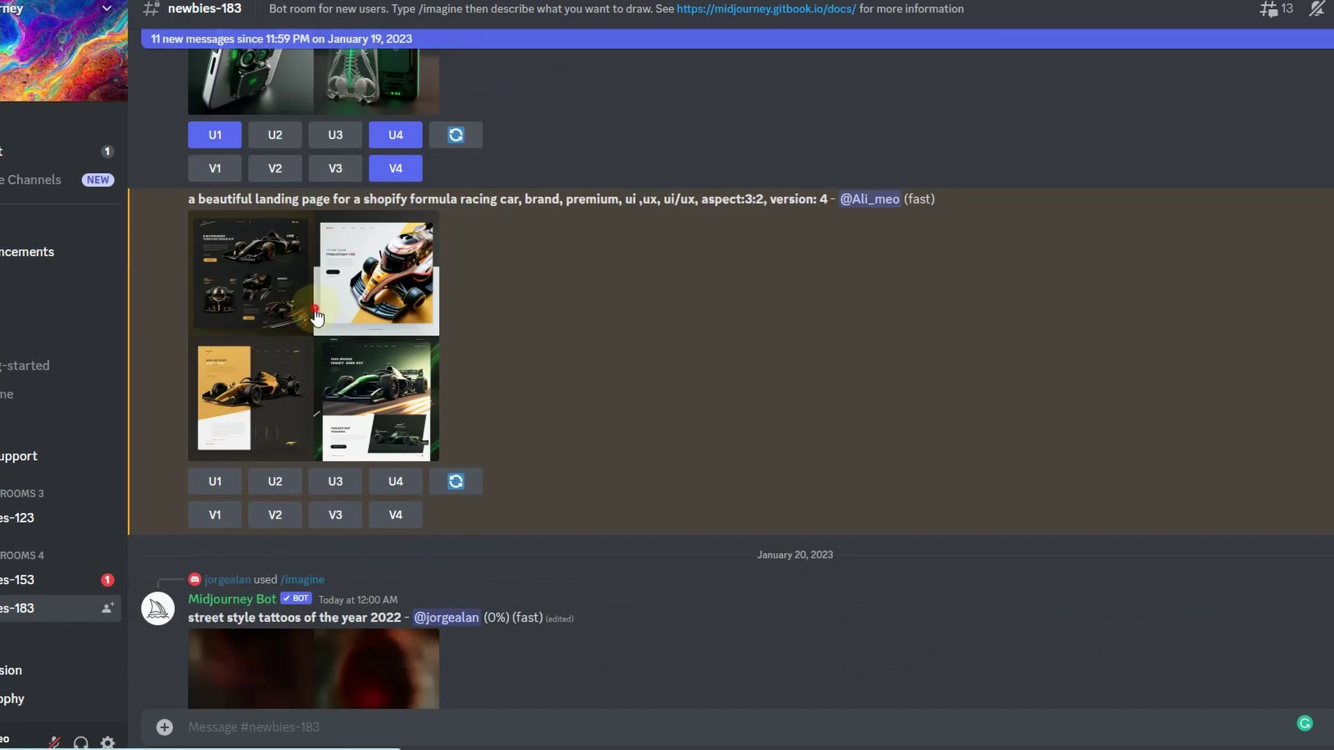
pyautogui.click(266, 352)
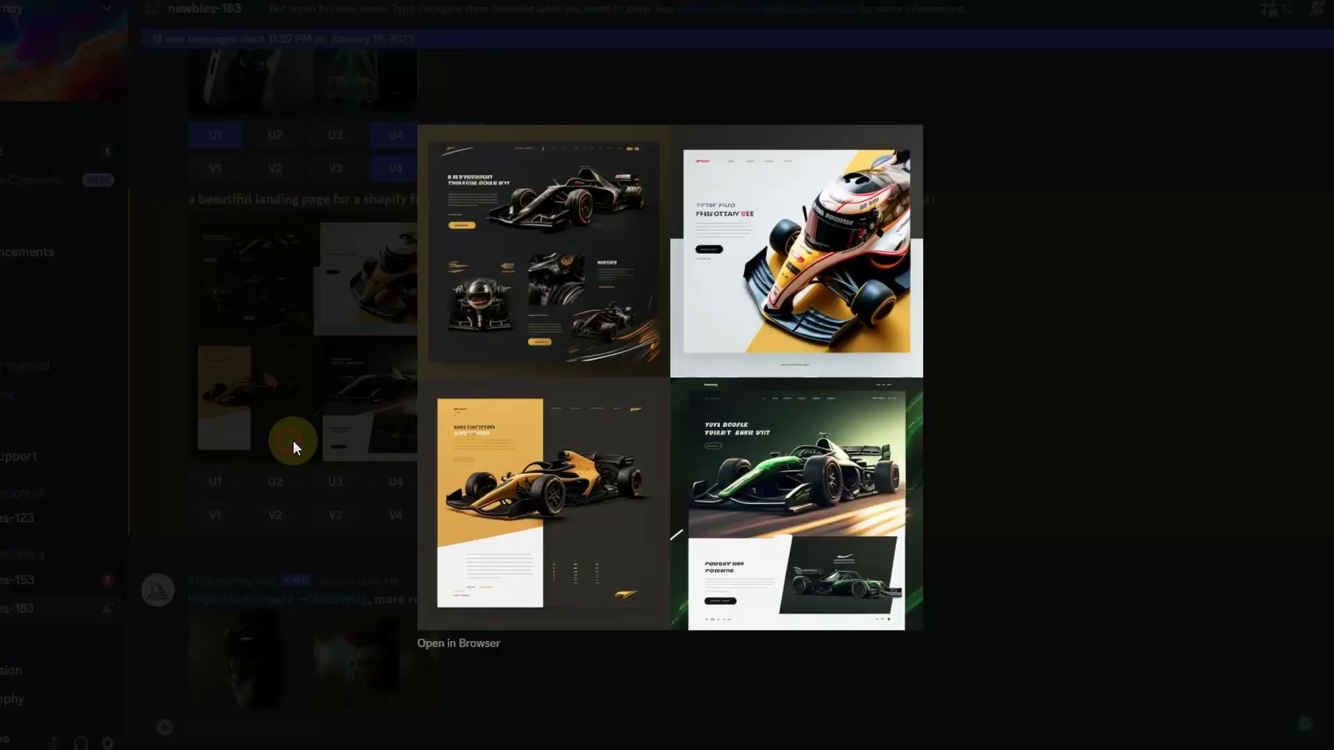
pyautogui.click(293, 441)
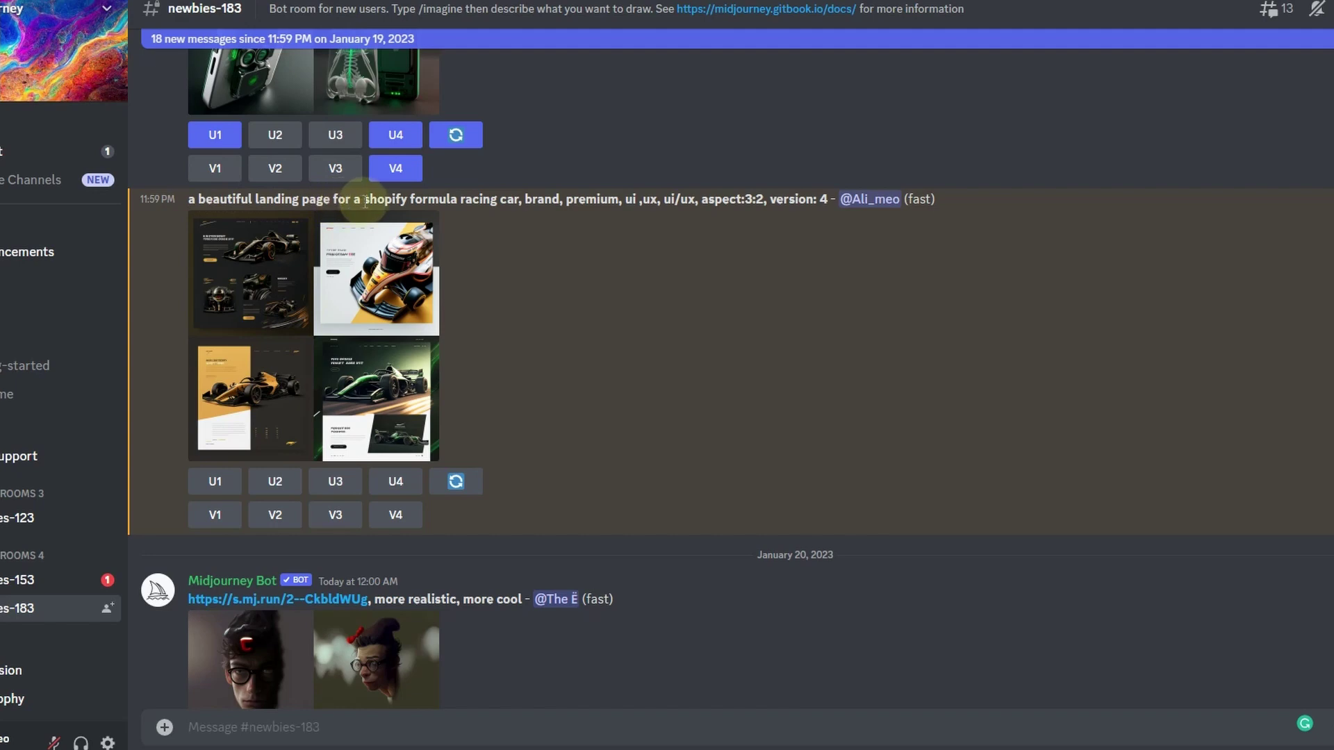
# Highlight shopify, brand, the style keywords and version: 4, then request V1 variations.
pyautogui.moveTo(409, 200)
pyautogui.mouseDown()
pyautogui.moveTo(361, 199)
pyautogui.moveTo(519, 199)
pyautogui.mouseUp()
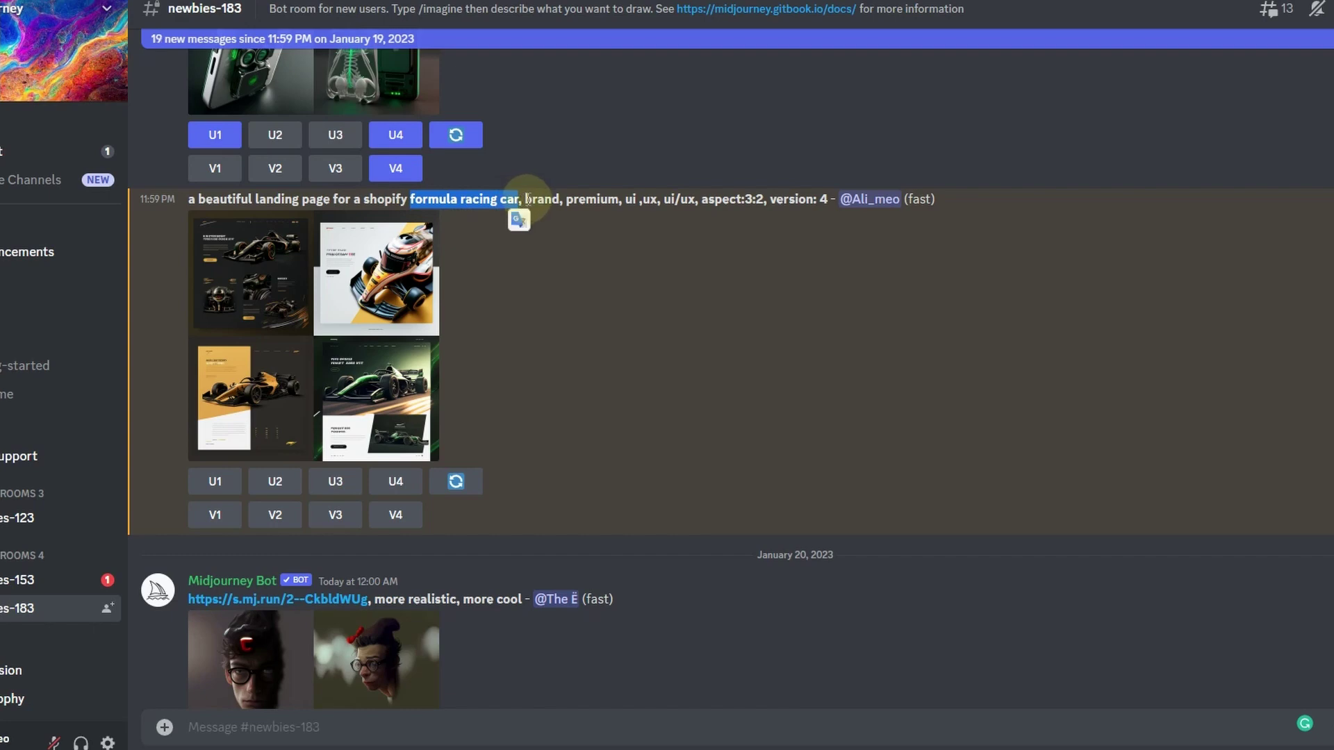
pyautogui.doubleClick(532, 200)
pyautogui.moveTo(569, 198); pyautogui.dragTo(763, 201)
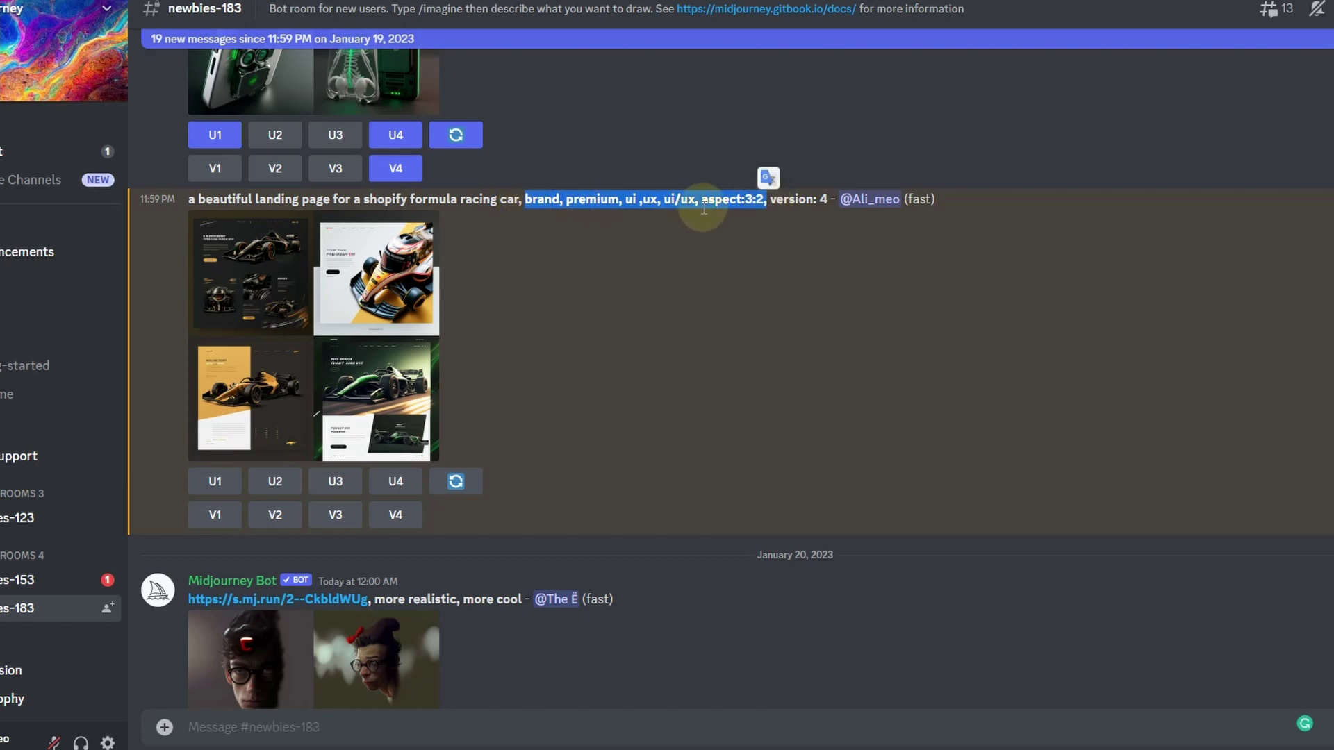
pyautogui.moveTo(838, 199); pyautogui.dragTo(527, 200)
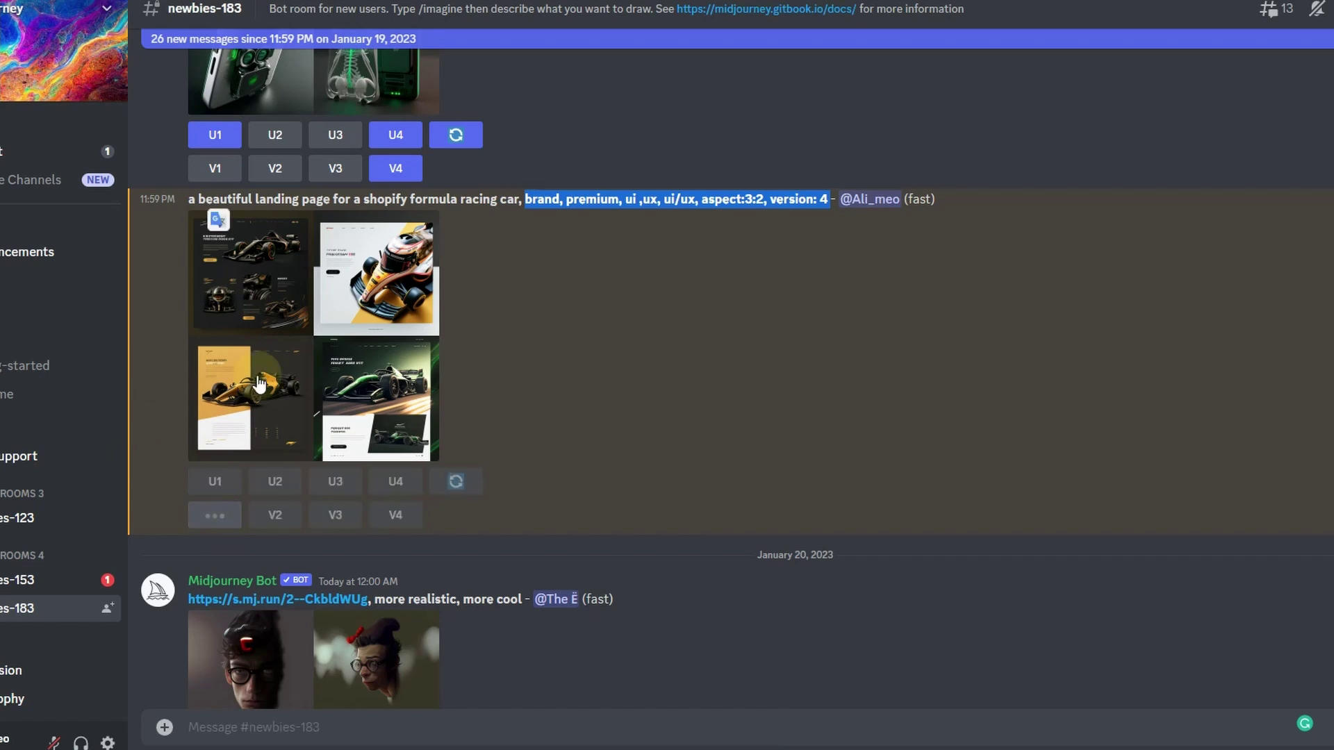
pyautogui.click(216, 516)
pyautogui.scroll(-5, 709, 455)
pyautogui.scroll(-5, 616, 467)
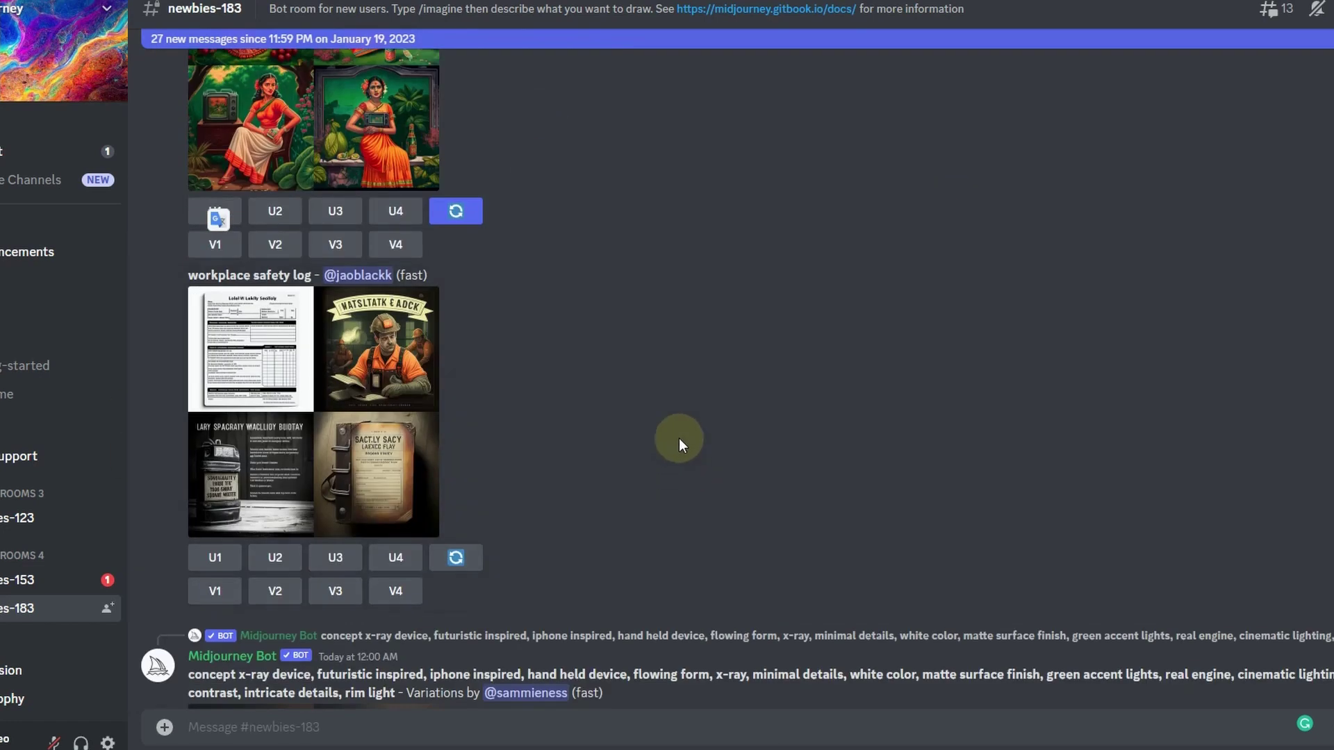
pyautogui.scroll(-1, 677, 446)
pyautogui.scroll(-3, 679, 492)
pyautogui.scroll(-3, 678, 489)
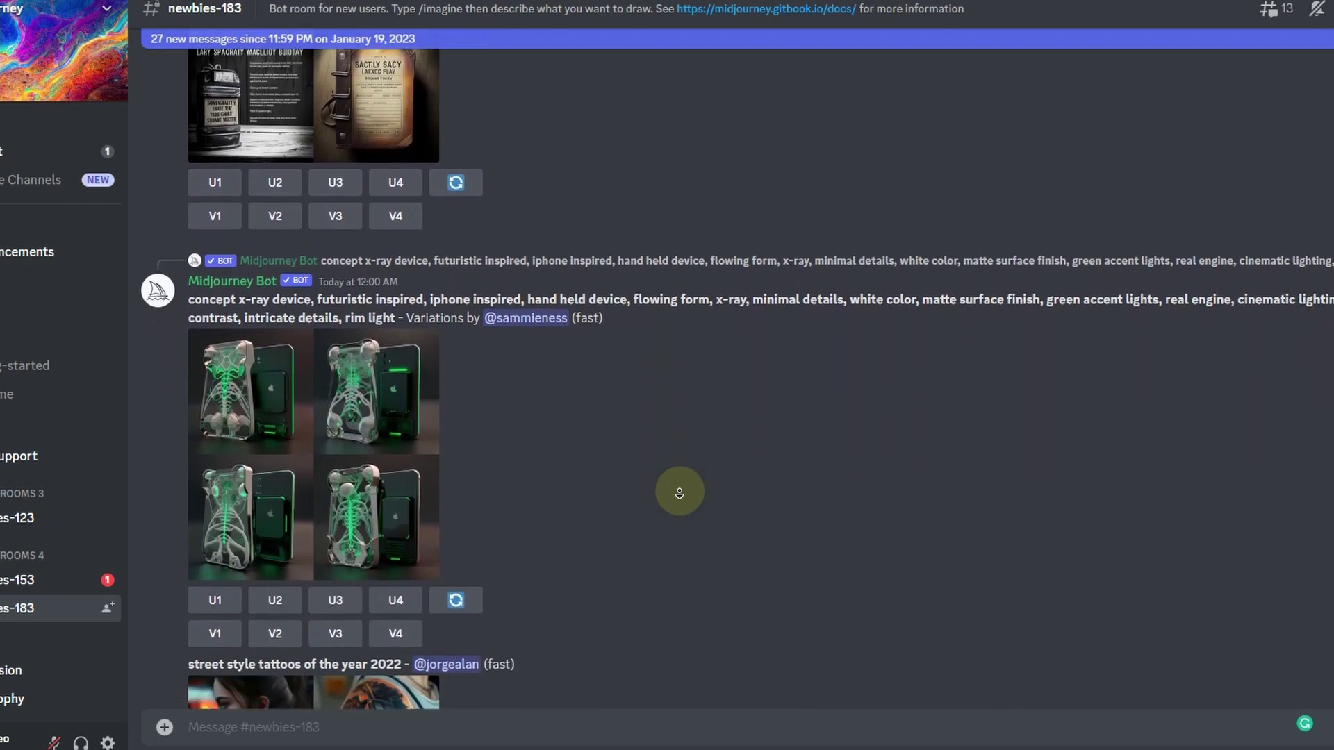
pyautogui.scroll(-5, 679, 489)
pyautogui.scroll(-3, 680, 540)
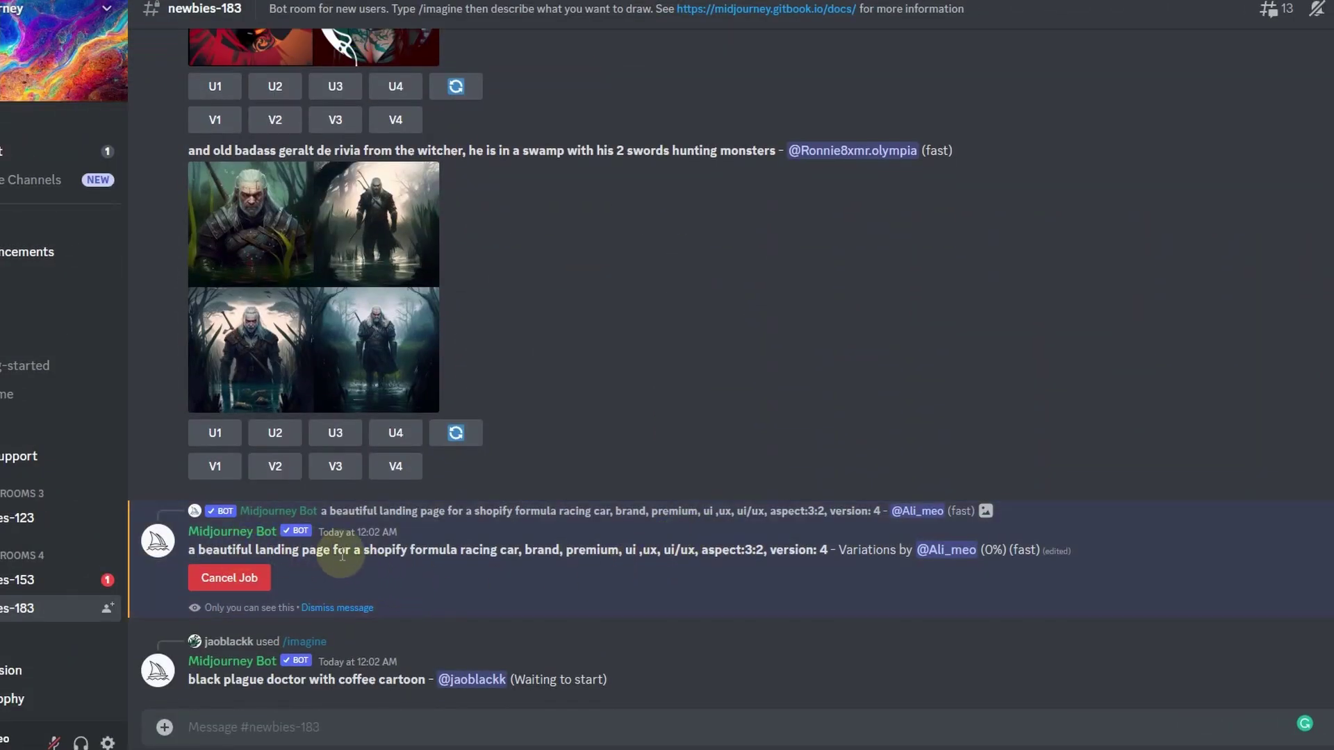
# Highlight the variations job prompt, then enlarge the finished dark-and-gold variation grid.
pyautogui.moveTo(334, 550); pyautogui.dragTo(691, 563)
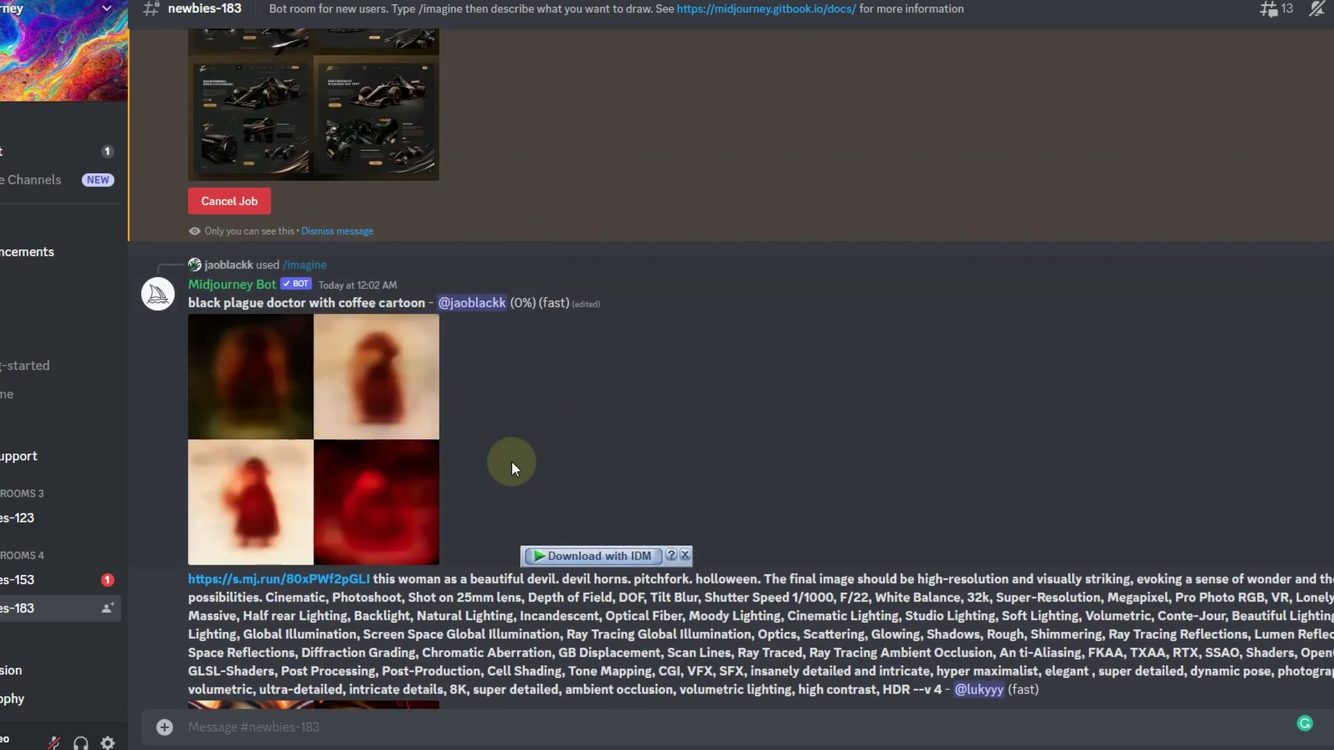
pyautogui.scroll(3, 506, 407)
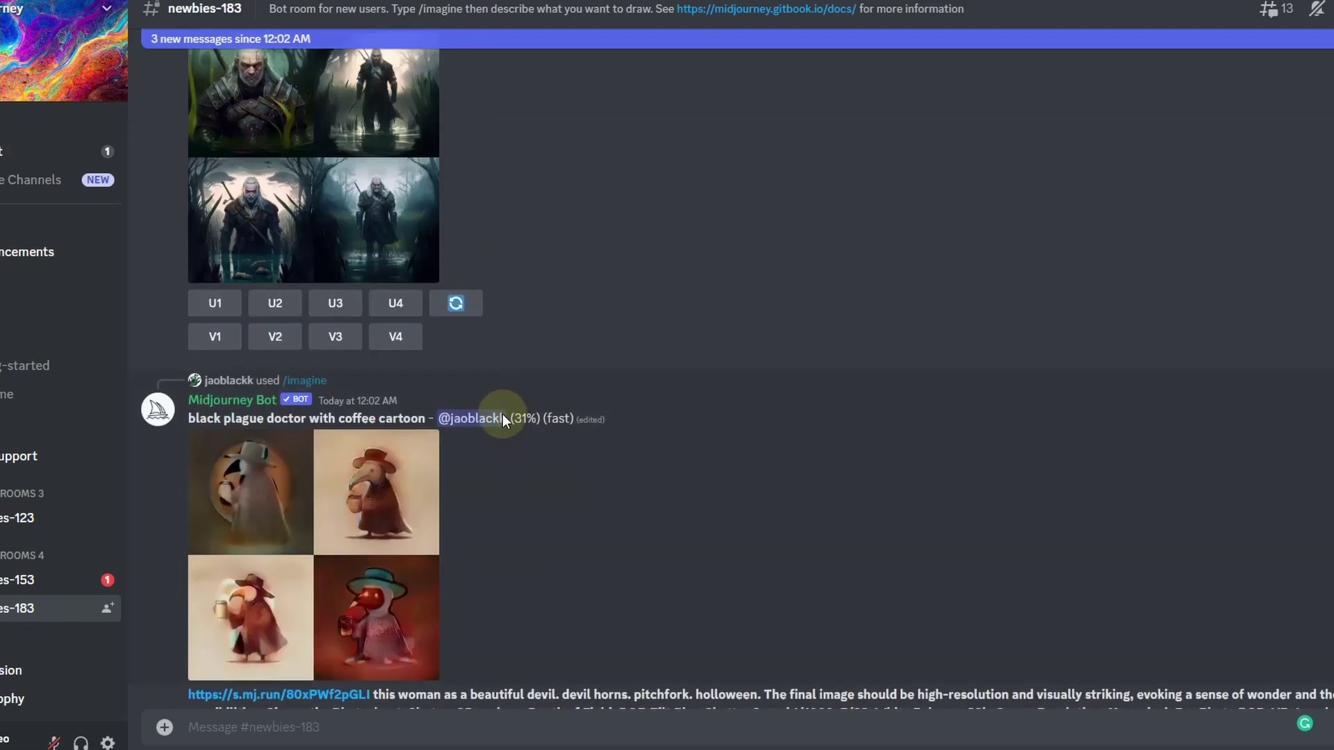
pyautogui.scroll(-5, 502, 413)
pyautogui.scroll(-5, 501, 430)
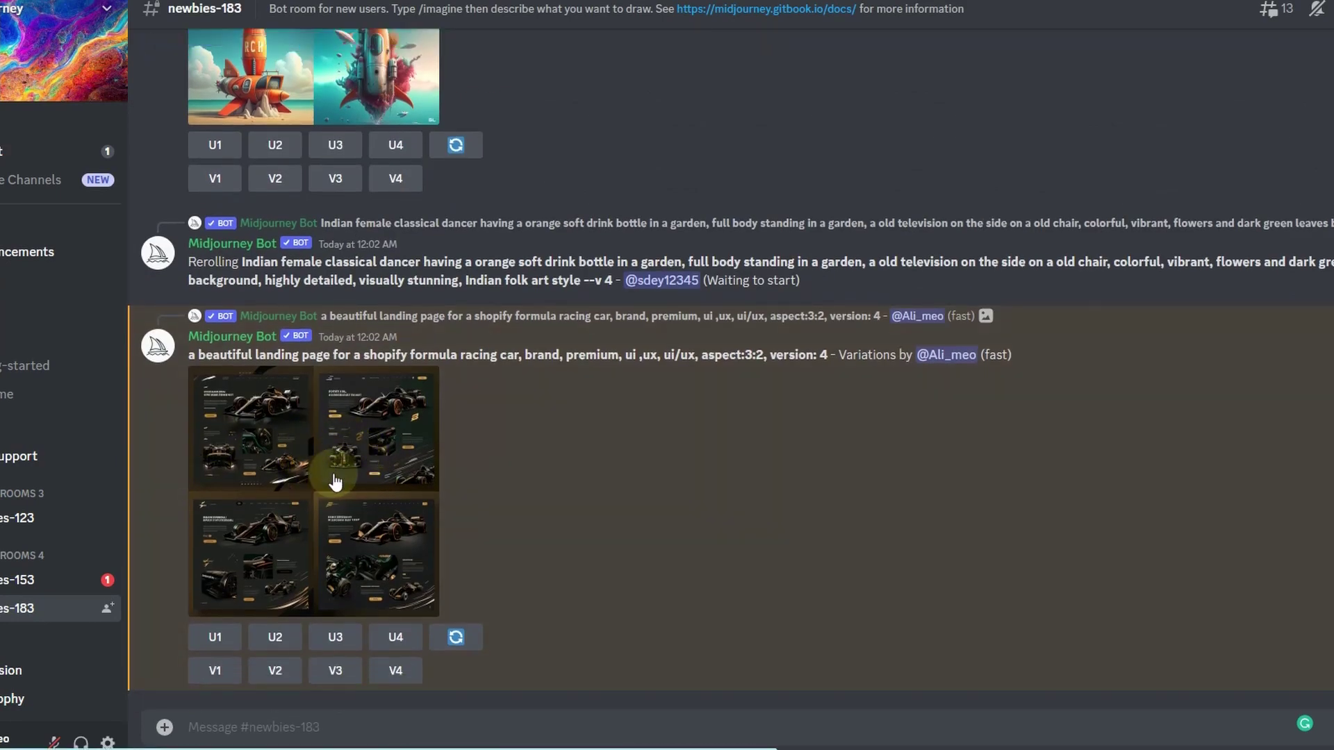
pyautogui.click(332, 474)
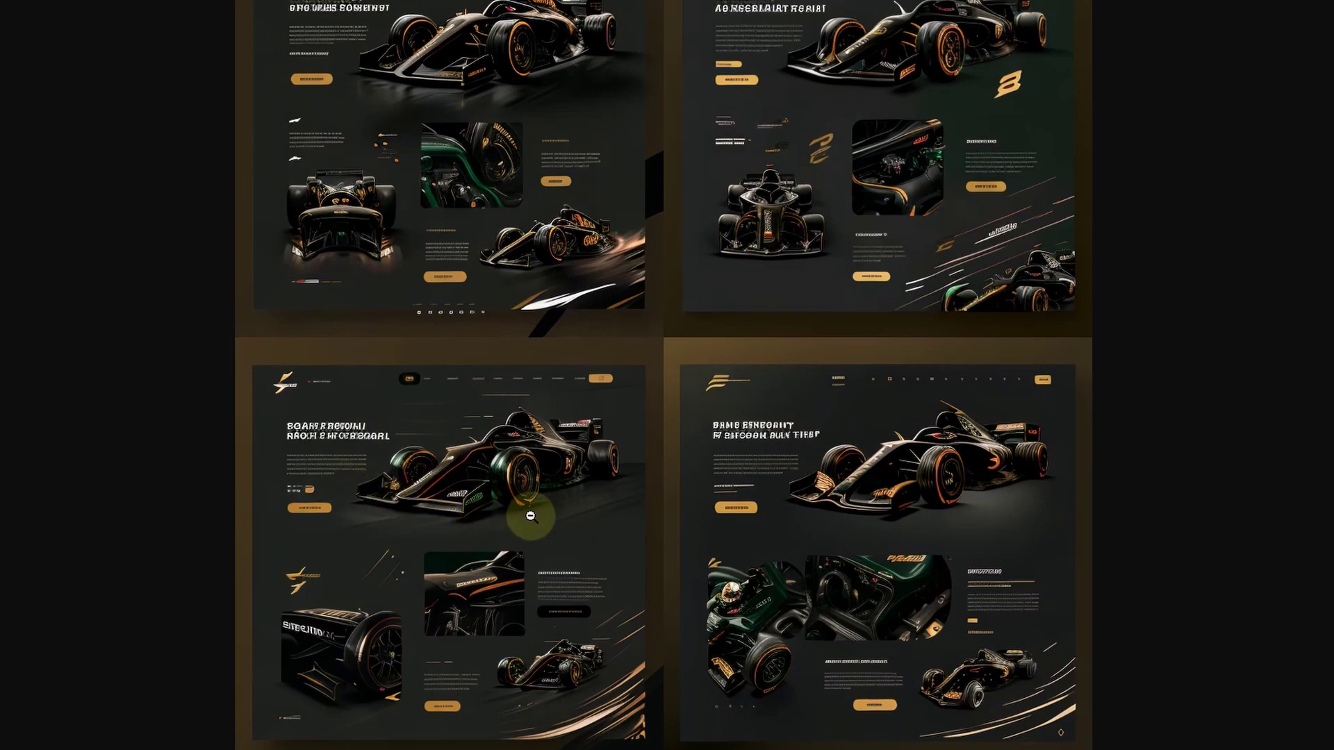
# Zoom out on the full-size variation image to see all four mockups.
pyautogui.click(560, 560)
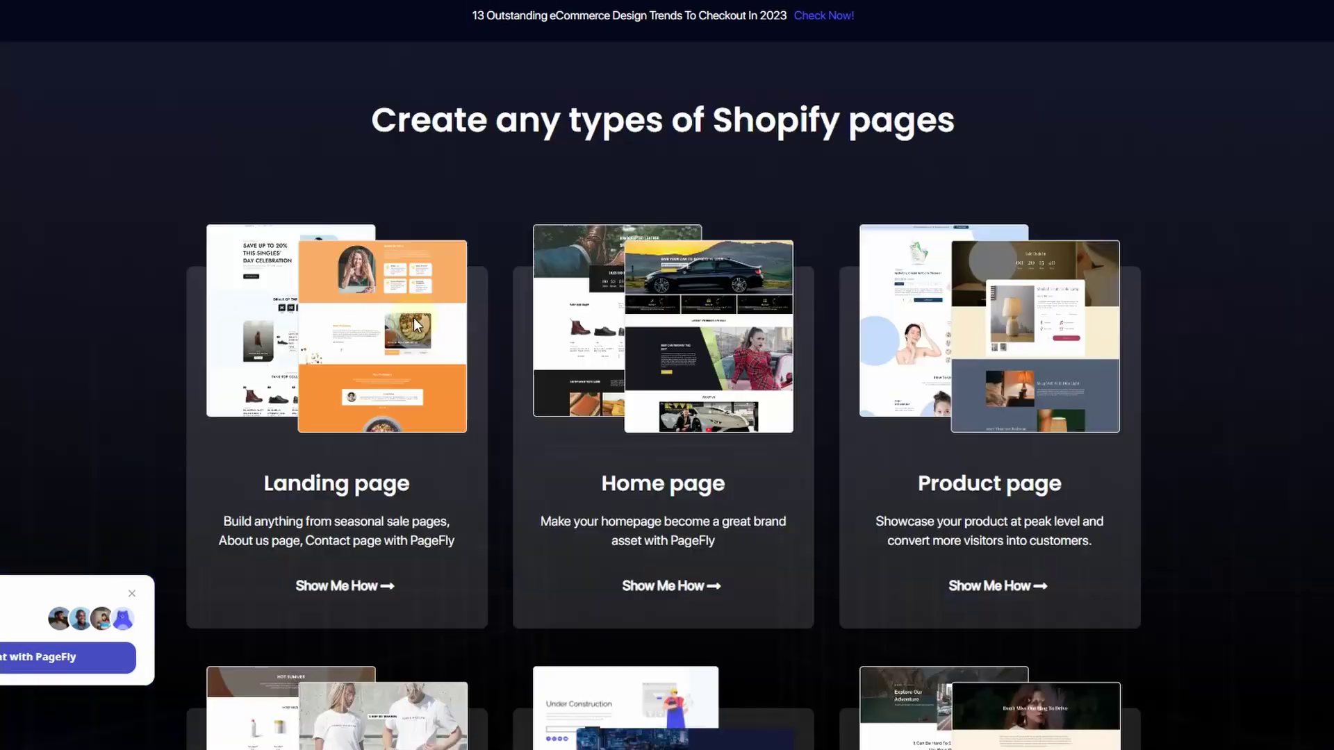
pyautogui.scroll(5, 413, 323)
pyautogui.scroll(5, 413, 321)
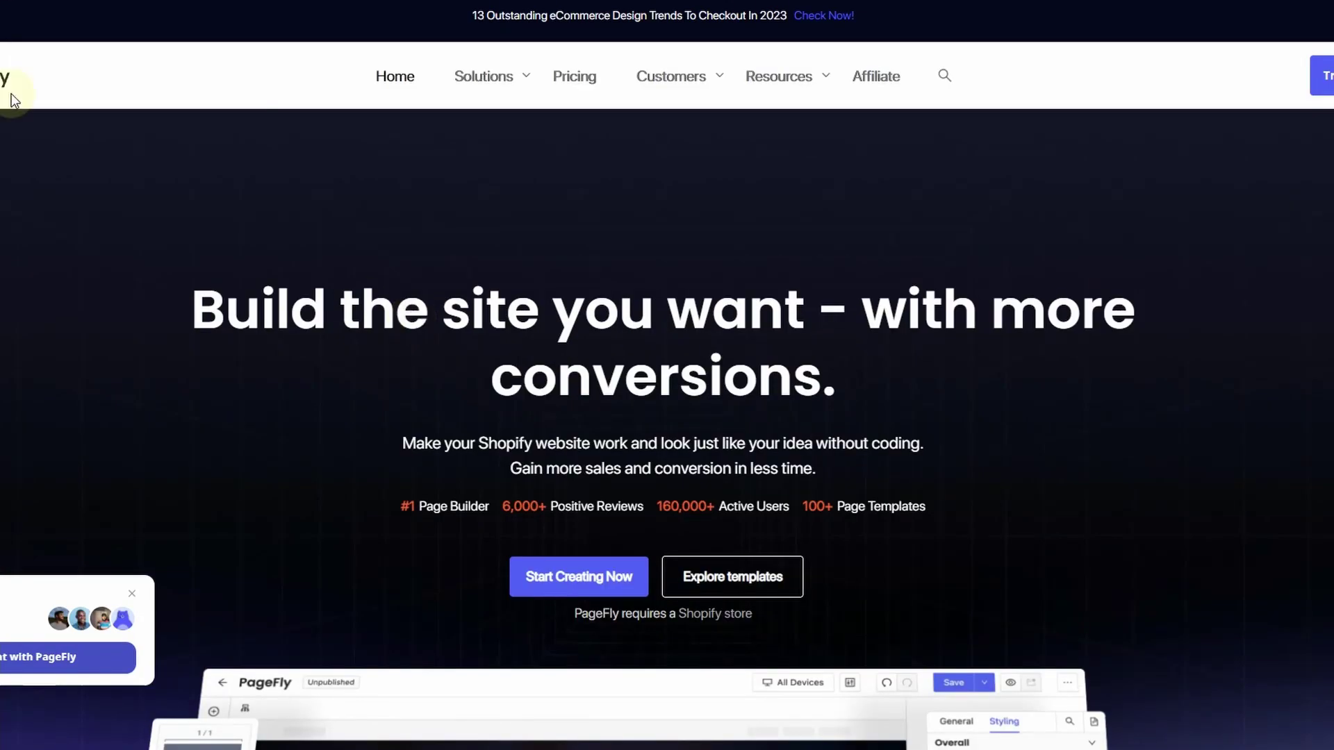
pyautogui.scroll(-3, 477, 251)
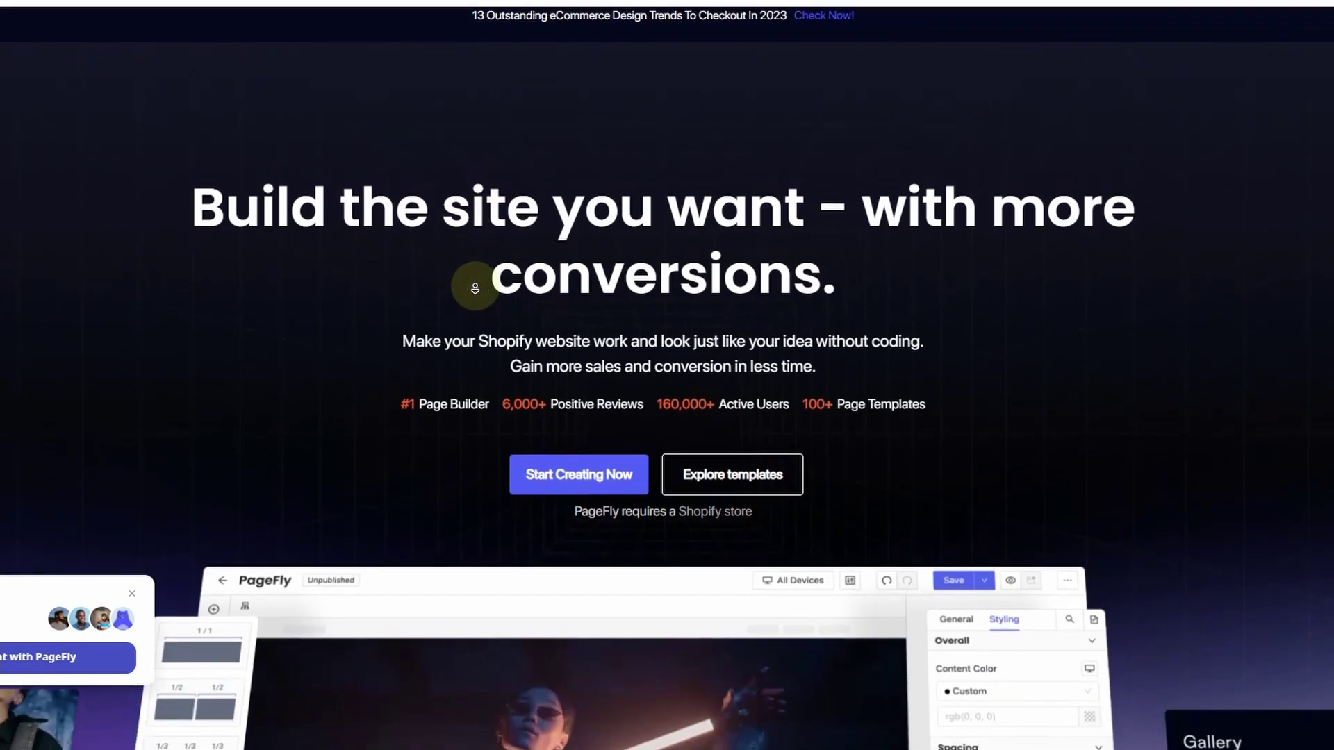
pyautogui.scroll(-2, 475, 288)
pyautogui.scroll(-3, 471, 297)
pyautogui.scroll(-3, 471, 297)
pyautogui.scroll(-3, 475, 298)
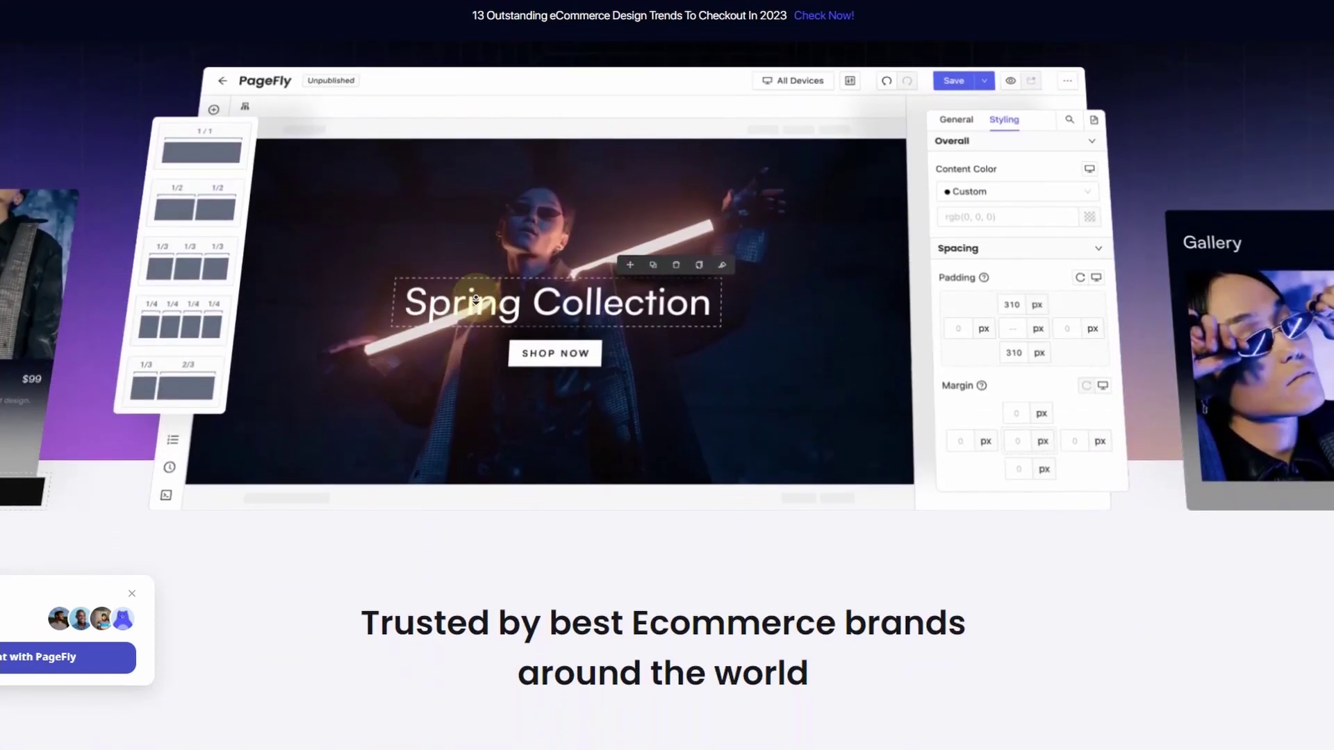
pyautogui.scroll(-2, 475, 299)
pyautogui.scroll(-2, 477, 298)
pyautogui.scroll(-2, 476, 298)
pyautogui.scroll(-2, 476, 301)
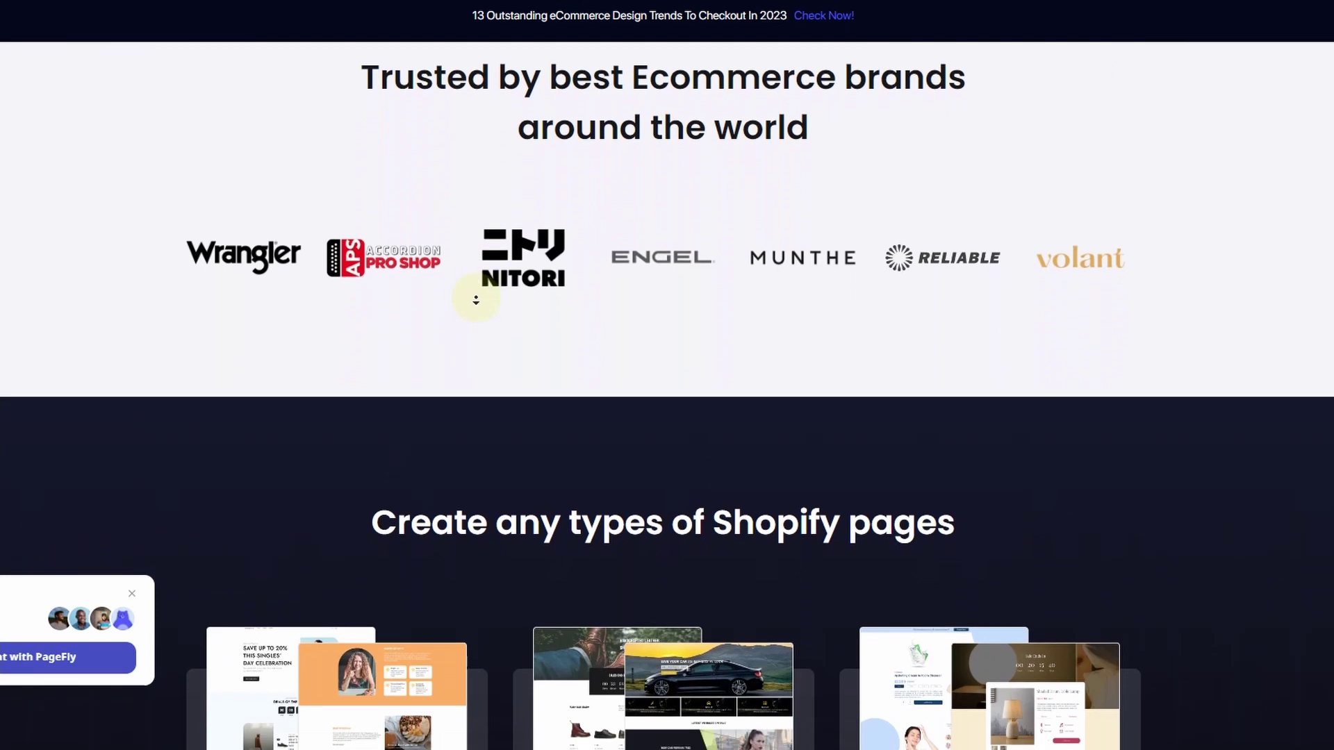
pyautogui.scroll(-2, 476, 300)
pyautogui.scroll(-2, 475, 301)
pyautogui.scroll(-2, 476, 300)
pyautogui.scroll(-2, 476, 300)
pyautogui.scroll(-2, 475, 300)
pyautogui.scroll(-2, 475, 300)
pyautogui.scroll(-2, 475, 300)
pyautogui.scroll(-2, 476, 300)
pyautogui.scroll(-2, 476, 301)
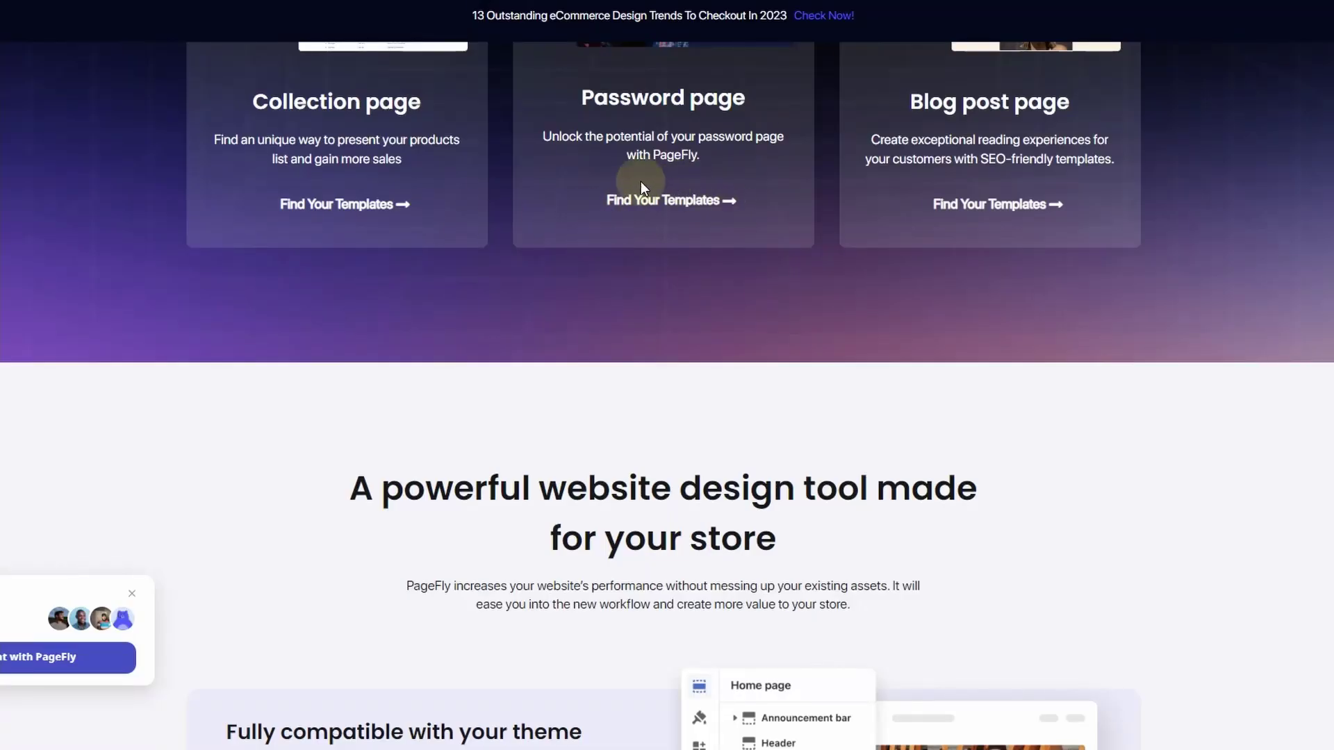
pyautogui.scroll(5, 854, 297)
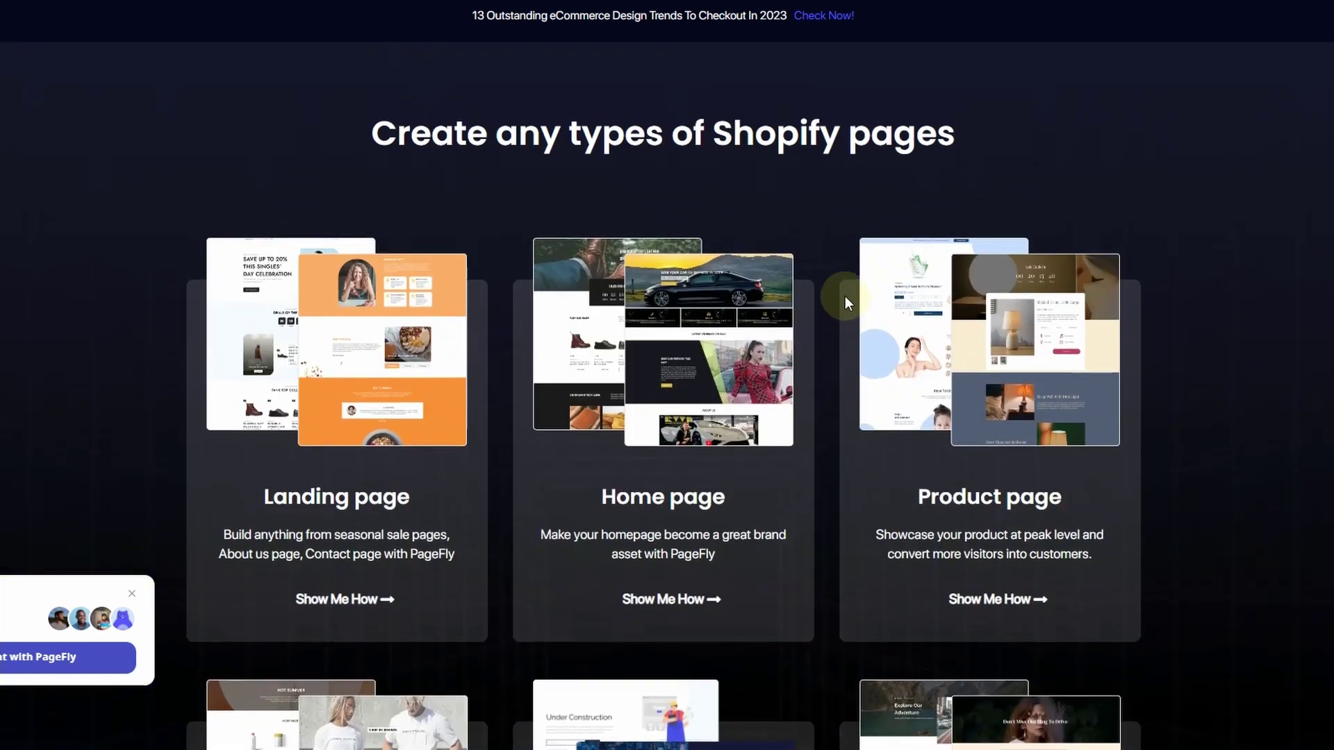
pyautogui.scroll(10, 846, 296)
pyautogui.scroll(5, 845, 295)
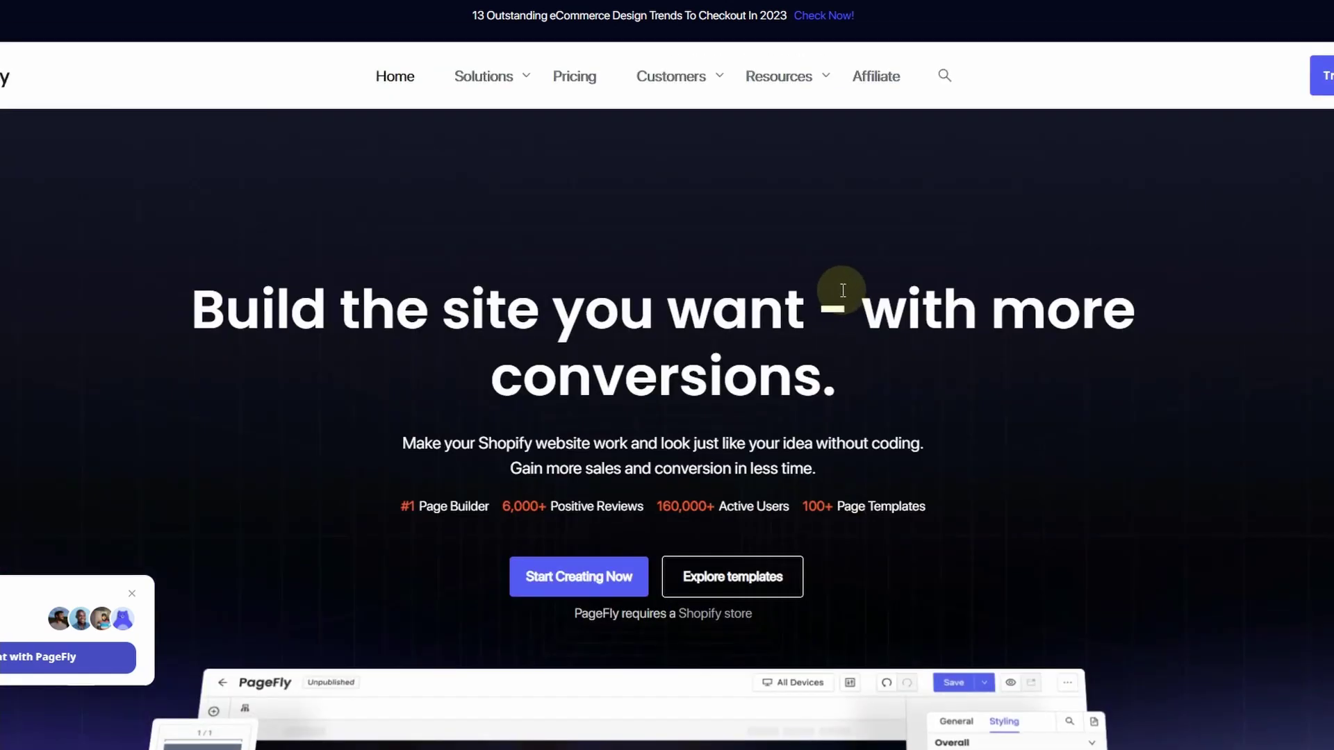